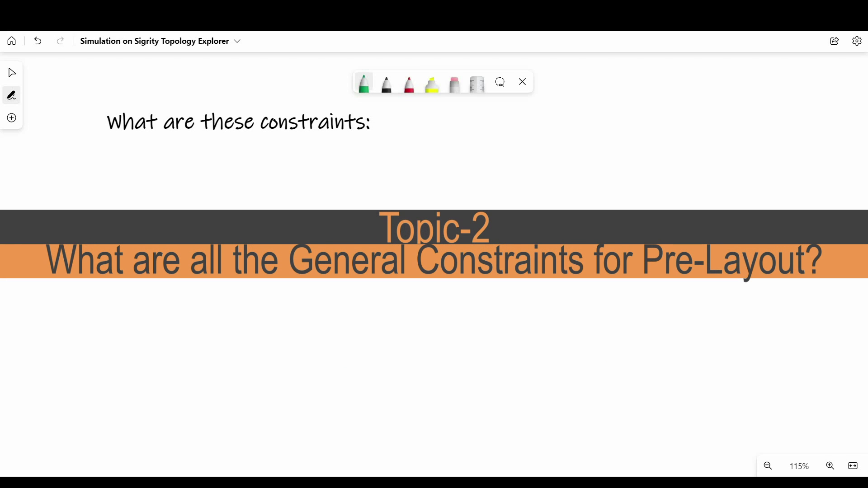
- Handwrite three green numbered constraints: 1) Length of Transmission Line, 2) Impedance Discontinuity, 3) Stack-up and Material Properties
mouse_move(106, 159)
left_mouse_down()
mouse_move(167, 183)
mouse_move(370, 165)
mouse_move(495, 176)
left_mouse_up()
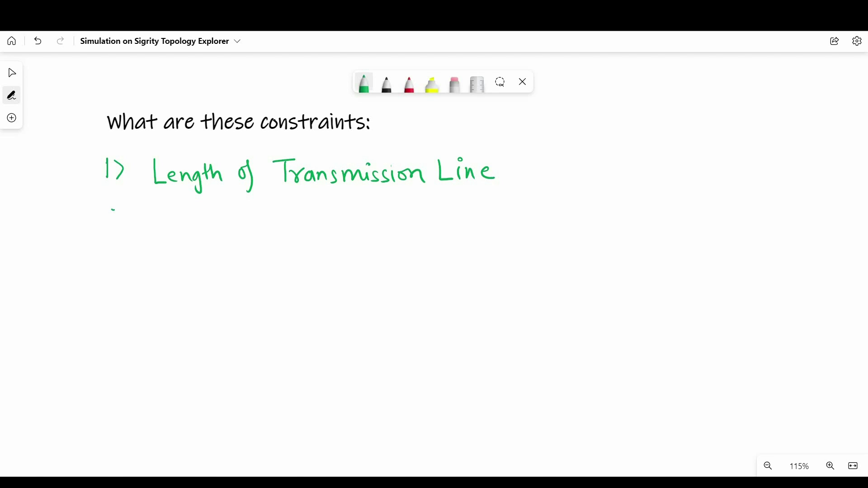
mouse_move(106, 209)
left_mouse_down()
mouse_move(187, 228)
mouse_move(490, 203)
left_mouse_up()
left_click_drag(398, 208, 464, 203)
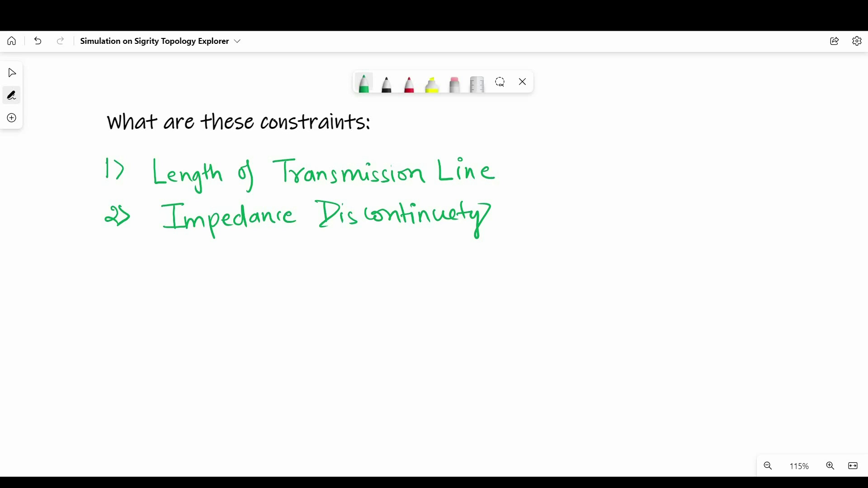
left_click_drag(106, 252, 132, 267)
mouse_move(180, 254)
left_mouse_down()
mouse_move(262, 260)
mouse_move(330, 269)
mouse_move(463, 251)
mouse_move(569, 262)
left_mouse_up()
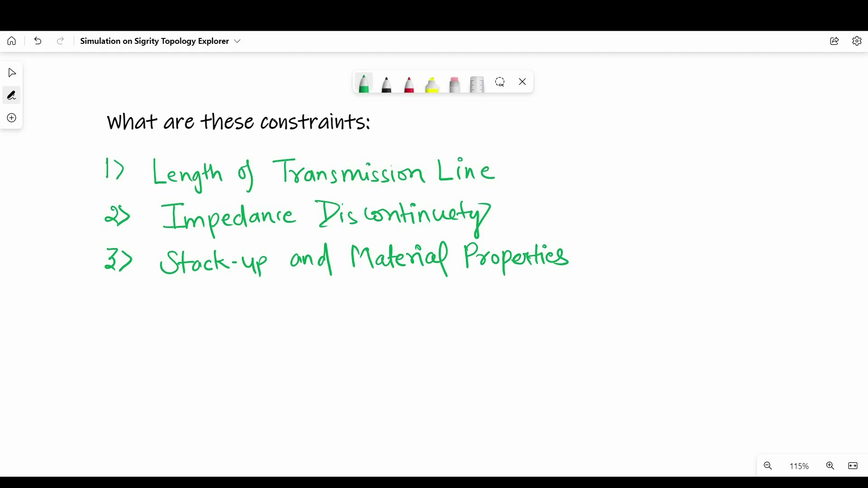
- Handwrite a fourth constraint in green below the Stack-up and Material Properties line
mouse_move(105, 299)
left_mouse_down()
mouse_move(195, 312)
mouse_move(275, 299)
mouse_move(345, 312)
mouse_move(420, 294)
mouse_move(679, 306)
mouse_move(759, 290)
mouse_move(782, 307)
left_mouse_up()
left_click_drag(787, 280, 806, 308)
left_click_drag(809, 294, 837, 305)
left_click_drag(829, 270, 848, 322)
left_click(12, 72)
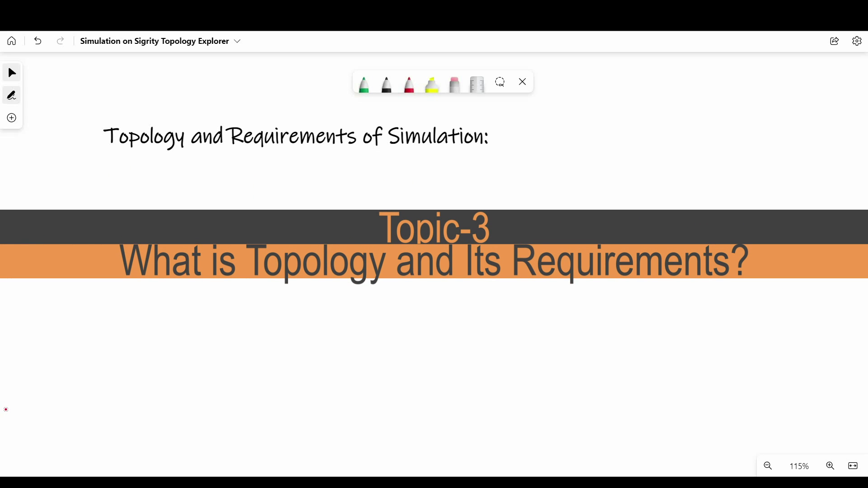
- Draw a red differential driver triangle with an inverting bubble and two output lines, and label it Tx
left_click(409, 84)
mouse_move(237, 204)
left_mouse_down()
mouse_move(239, 288)
mouse_move(320, 240)
mouse_move(240, 288)
left_mouse_up()
left_click_drag(266, 218, 372, 217)
left_click_drag(268, 272, 387, 269)
left_click_drag(247, 233, 267, 232)
left_click_drag(257, 234, 256, 249)
mouse_move(264, 240)
left_mouse_down()
mouse_move(275, 247)
mouse_move(264, 249)
left_mouse_up()
- Handwrite the part number DSLVDS1047 in red beneath the Tx driver
left_click_drag(211, 311, 211, 329)
mouse_move(235, 313)
left_mouse_down()
mouse_move(226, 328)
mouse_move(250, 331)
left_mouse_up()
mouse_move(251, 313)
left_mouse_down()
mouse_move(261, 312)
mouse_move(265, 330)
left_mouse_up()
mouse_move(289, 313)
left_mouse_down()
mouse_move(279, 329)
mouse_move(299, 333)
left_mouse_up()
left_click_drag(309, 316, 325, 332)
left_click_drag(332, 318, 339, 332)
- Draw a red receiver triangle facing the Tx driver and label it Rx
left_click_drag(666, 190, 674, 263)
mouse_move(669, 194)
left_mouse_down()
mouse_move(597, 231)
mouse_move(686, 267)
left_mouse_up()
left_click_drag(638, 220, 638, 245)
mouse_move(638, 219)
left_mouse_down()
mouse_move(651, 246)
mouse_move(664, 242)
left_mouse_up()
- Handwrite the part number DSLVDS1048 in red beneath the Rx receiver
left_click_drag(619, 304, 618, 323)
left_click_drag(647, 307, 638, 322)
mouse_move(653, 305)
left_mouse_down()
mouse_move(660, 323)
mouse_move(674, 306)
left_mouse_up()
mouse_move(678, 304)
left_mouse_down()
mouse_move(678, 324)
mouse_move(690, 322)
left_mouse_up()
left_click_drag(735, 306, 738, 322)
left_click_drag(754, 307, 750, 307)
- Add an inverting bubble and two red input lines to the Rx receiver
left_click_drag(641, 256, 636, 258)
left_click_drag(640, 207, 567, 211)
left_click_drag(634, 261, 571, 268)
- Handwrite ANSI in green above the gap between driver and receiver, and underline it
left_click(364, 84)
left_click_drag(410, 172, 423, 173)
mouse_move(425, 171)
left_mouse_down()
mouse_move(425, 159)
mouse_move(435, 158)
left_mouse_up()
mouse_move(447, 159)
left_mouse_down()
mouse_move(440, 170)
mouse_move(468, 171)
left_mouse_up()
left_click_drag(414, 182, 473, 178)
- Draw a green channel box between Tx and Rx and connect both differential lines to each side
left_click_drag(402, 202, 410, 284)
mouse_move(401, 203)
left_mouse_down()
mouse_move(411, 281)
mouse_move(498, 195)
mouse_move(517, 193)
left_mouse_up()
left_click_drag(516, 196, 525, 260)
left_click_drag(406, 285, 528, 258)
left_click_drag(367, 217, 410, 215)
left_click_drag(386, 273, 410, 270)
left_click_drag(519, 216, 569, 214)
left_click_drag(528, 270, 575, 270)
- Handwrite "Diff imp 100Ω" in green inside the channel box
left_click_drag(420, 217, 422, 233)
left_click(448, 221)
left_click(448, 228)
left_click_drag(434, 221, 451, 242)
mouse_move(461, 210)
left_mouse_down()
mouse_move(459, 242)
mouse_move(481, 226)
left_mouse_up()
left_click_drag(486, 219, 511, 222)
mouse_move(433, 246)
left_mouse_down()
mouse_move(436, 268)
mouse_move(452, 266)
left_mouse_up()
mouse_move(454, 254)
left_mouse_down()
mouse_move(465, 264)
mouse_move(484, 262)
left_mouse_up()
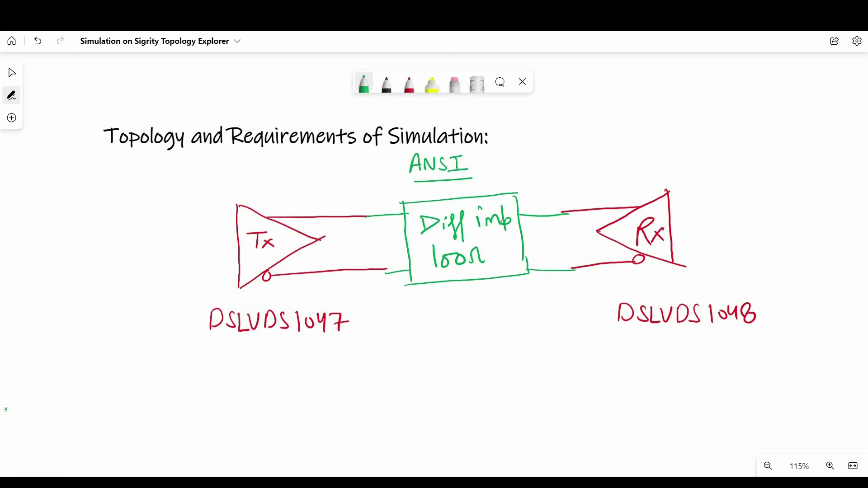
- Handwrite "x length" in green beneath the channel box
left_click_drag(438, 293, 451, 310)
mouse_move(451, 294)
left_mouse_down()
mouse_move(438, 310)
mouse_move(471, 309)
left_mouse_up()
mouse_move(471, 303)
left_mouse_down()
mouse_move(498, 305)
mouse_move(500, 319)
left_mouse_up()
left_click_drag(500, 289, 511, 312)
- Draw a green 100R termination resistor across the receiver's input lines and mark it with two short strokes
left_click_drag(565, 212, 574, 273)
left_click_drag(532, 228, 533, 238)
mouse_move(539, 231)
left_mouse_down()
mouse_move(537, 238)
mouse_move(560, 235)
left_mouse_up()
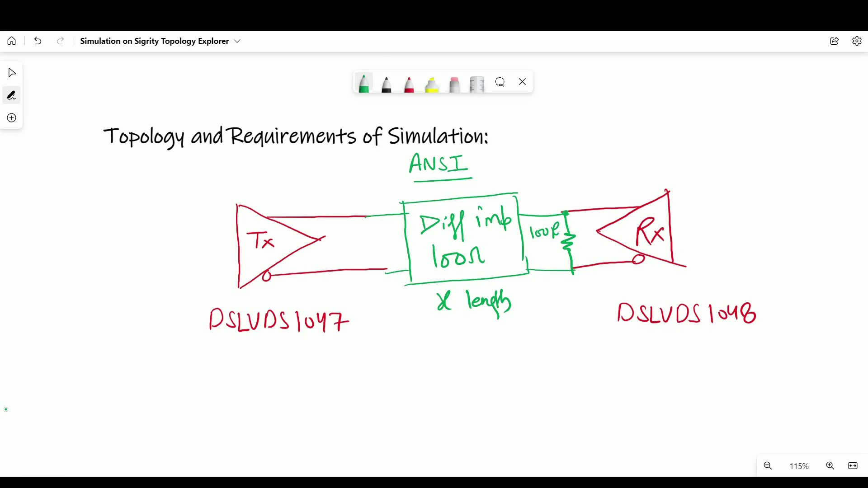
left_click_drag(555, 286, 570, 280)
left_click_drag(555, 296, 573, 289)
- Handwrite the green caption "Topology" for Simulation below the circuit sketch and underline part of Simulation
mouse_move(373, 362)
left_mouse_down()
mouse_move(390, 392)
mouse_move(468, 389)
mouse_move(482, 409)
left_mouse_up()
left_click_drag(480, 371, 482, 410)
left_click_drag(351, 361, 360, 364)
left_click_drag(490, 355, 520, 397)
left_click_drag(510, 376, 694, 389)
left_click_drag(590, 399, 638, 396)
left_click(12, 73)
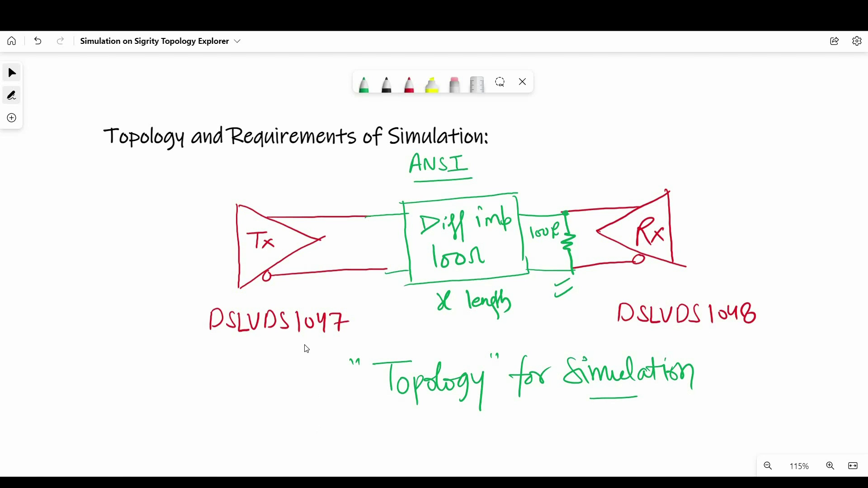
- Handwrite the black heading "Requirement :-" in the empty area below the topology caption and underline it
left_click_drag(304, 349, 301, 188)
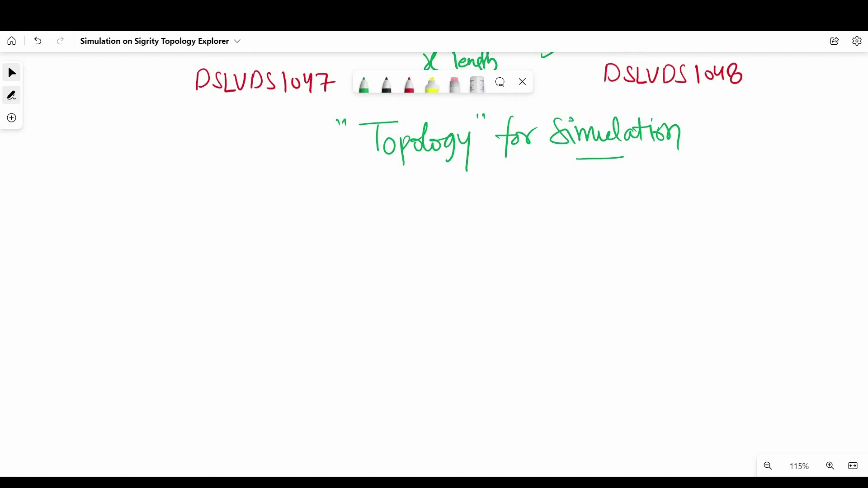
left_click(363, 83)
left_click(386, 84)
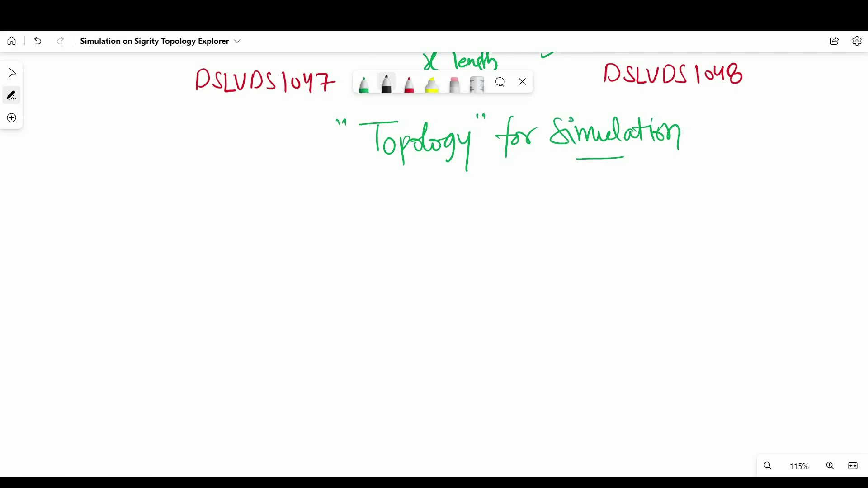
mouse_move(124, 186)
left_mouse_down()
mouse_move(153, 222)
mouse_move(191, 201)
mouse_move(245, 215)
mouse_move(251, 199)
left_mouse_up()
left_click_drag(272, 192, 276, 214)
left_click_drag(286, 206, 293, 205)
left_click_drag(128, 223, 224, 222)
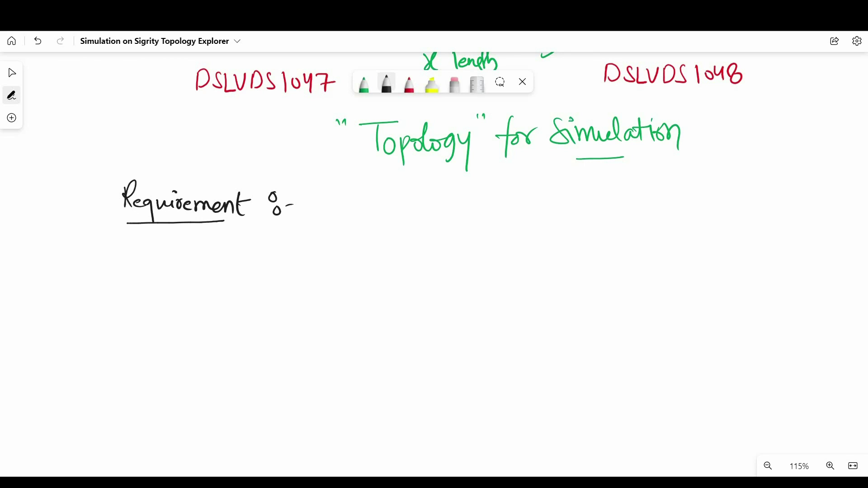
- Handwrite the first requirement in red: 1) IBIS Models / SPICE Models / Circuit Models
left_click(409, 83)
left_click_drag(134, 245, 132, 264)
left_click_drag(142, 245, 144, 269)
mouse_move(200, 244)
left_mouse_down()
mouse_move(262, 266)
mouse_move(351, 267)
left_mouse_up()
left_click_drag(390, 222, 386, 282)
mouse_move(421, 245)
left_mouse_down()
mouse_move(410, 261)
mouse_move(430, 264)
left_mouse_up()
left_click_drag(430, 238, 431, 251)
left_click_drag(448, 248, 447, 265)
mouse_move(462, 248)
left_mouse_down()
mouse_move(461, 265)
mouse_move(478, 266)
left_mouse_up()
mouse_move(493, 245)
left_mouse_down()
mouse_move(494, 257)
mouse_move(512, 249)
left_mouse_up()
mouse_move(525, 248)
left_mouse_down()
mouse_move(540, 260)
mouse_move(560, 233)
left_mouse_up()
left_click_drag(562, 253, 570, 262)
left_click_drag(594, 221, 585, 281)
mouse_move(626, 239)
left_mouse_down()
mouse_move(611, 260)
mouse_move(624, 260)
left_mouse_up()
left_click_drag(631, 248, 684, 257)
left_click_drag(681, 244, 721, 248)
mouse_move(725, 247)
left_mouse_down()
mouse_move(749, 235)
mouse_move(777, 256)
left_mouse_up()
- Handwrite the second requirement in red: 2) PCB Stack-up information
left_click_drag(123, 299, 146, 318)
left_click_drag(206, 298, 229, 320)
left_click_drag(233, 299, 243, 321)
mouse_move(274, 300)
left_mouse_down()
mouse_move(261, 320)
mouse_move(280, 318)
left_mouse_up()
left_click_drag(294, 310, 297, 321)
mouse_move(308, 296)
left_mouse_down()
mouse_move(317, 321)
mouse_move(339, 311)
left_mouse_up()
left_click_drag(340, 304, 353, 328)
left_click_drag(388, 302, 392, 318)
mouse_move(398, 318)
left_mouse_down()
mouse_move(410, 318)
mouse_move(417, 334)
left_mouse_up()
left_click_drag(422, 311, 493, 316)
mouse_move(501, 295)
left_mouse_down()
mouse_move(506, 317)
mouse_move(533, 319)
left_mouse_up()
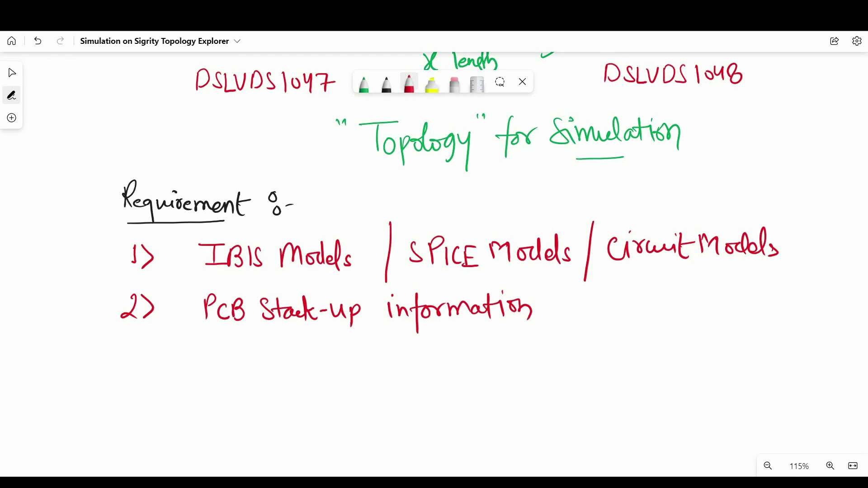
- Handwrite the third requirement in red: 3) Fixed/Variable Parameters
mouse_move(127, 348)
left_mouse_down()
mouse_move(138, 359)
mouse_move(130, 367)
left_mouse_up()
mouse_move(145, 343)
left_mouse_down()
mouse_move(156, 355)
mouse_move(144, 370)
left_mouse_up()
mouse_move(203, 348)
left_mouse_down()
mouse_move(205, 367)
mouse_move(218, 347)
left_mouse_up()
left_click_drag(204, 360, 217, 360)
mouse_move(226, 355)
left_mouse_down()
mouse_move(227, 366)
mouse_move(241, 367)
left_mouse_up()
mouse_move(244, 359)
left_mouse_down()
mouse_move(266, 357)
mouse_move(267, 372)
left_mouse_up()
mouse_move(287, 335)
left_mouse_down()
mouse_move(276, 383)
mouse_move(311, 342)
mouse_move(362, 361)
mouse_move(559, 362)
left_mouse_up()
left_click_drag(510, 346, 518, 345)
- Handwrite the fourth requirement in red, 4) Connector Models (spice models), and bracket the whole list
left_click_drag(132, 392, 144, 413)
left_click_drag(148, 388, 150, 418)
mouse_move(206, 393)
left_mouse_down()
mouse_move(235, 414)
mouse_move(322, 399)
mouse_move(426, 410)
left_mouse_up()
left_click_drag(459, 380, 458, 413)
mouse_move(480, 388)
left_mouse_down()
mouse_move(470, 401)
mouse_move(526, 398)
left_mouse_up()
mouse_move(541, 400)
left_mouse_down()
mouse_move(609, 396)
mouse_move(609, 410)
left_mouse_up()
mouse_move(95, 238)
left_mouse_down()
mouse_move(75, 417)
mouse_move(96, 436)
left_mouse_up()
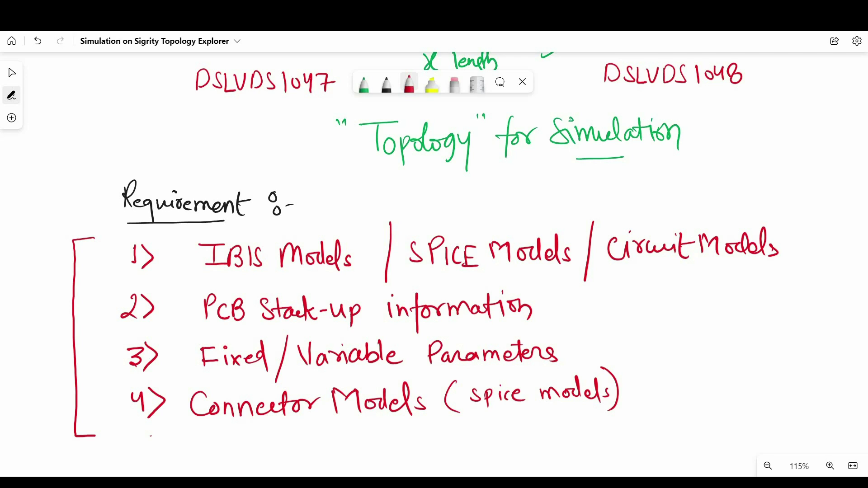
left_click(12, 72)
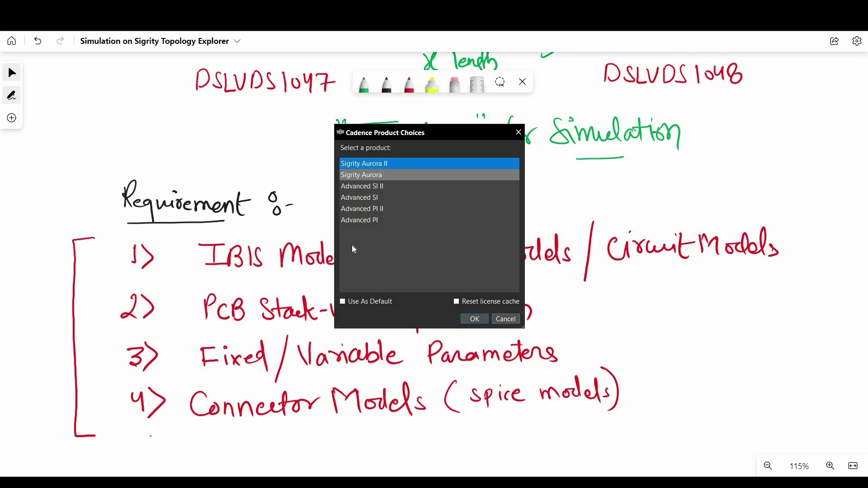
- Start Cadence Topology Workbench with the Sigrity Aurora product and maximize its window
left_click(371, 178)
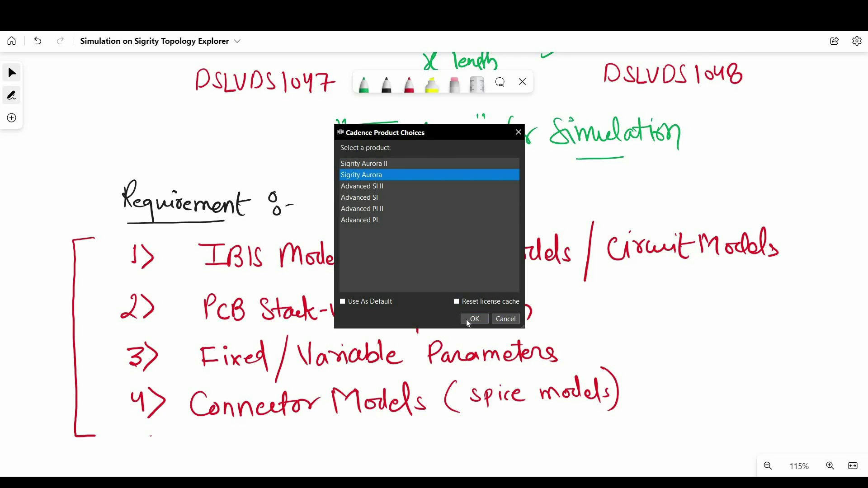
left_click(468, 322)
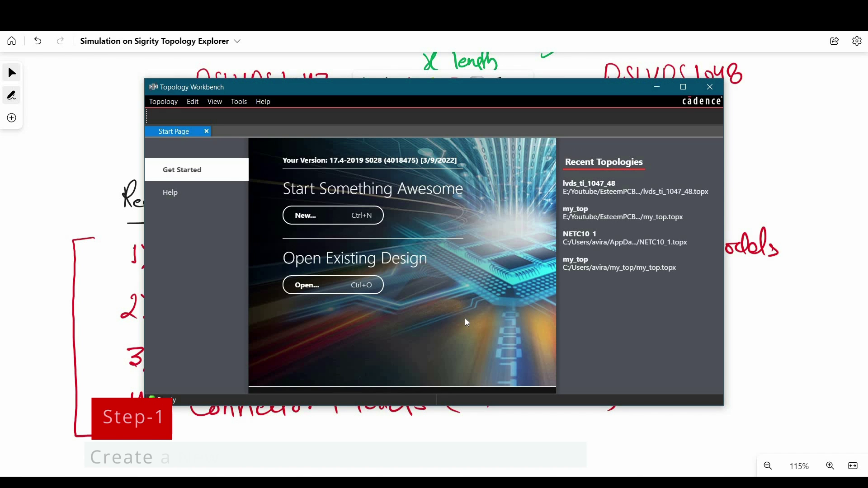
left_click(684, 87)
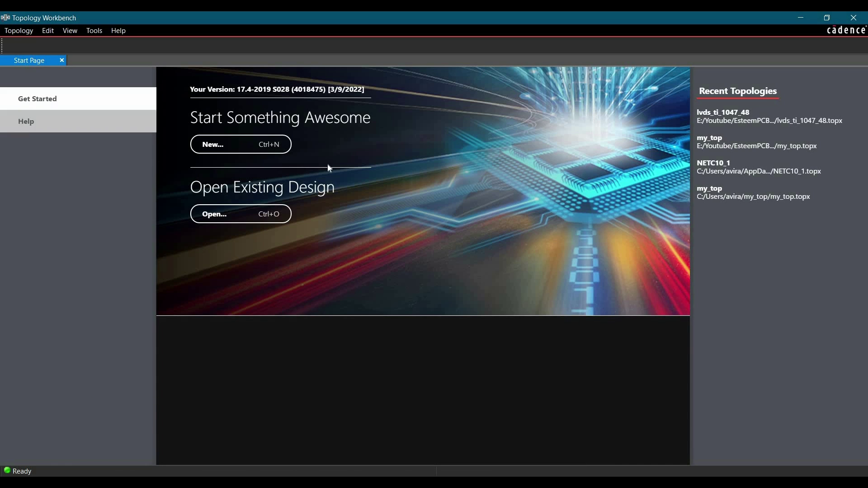
- Start a new topology and name it lvds_1047_1048
left_click(237, 149)
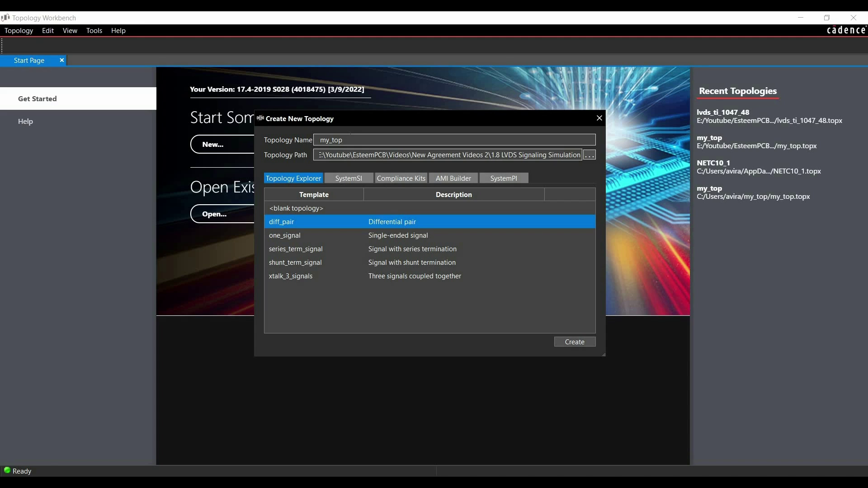
left_click(302, 140)
key("BackSpace")
type("lvds_1047_1048")
- Set the topology path to the desktop folder LVDS TopXp Tutorial Files and create it from the blank topology template
left_click(590, 154)
scroll(300, 208, "up", 4)
left_click(300, 197)
double_click(444, 204)
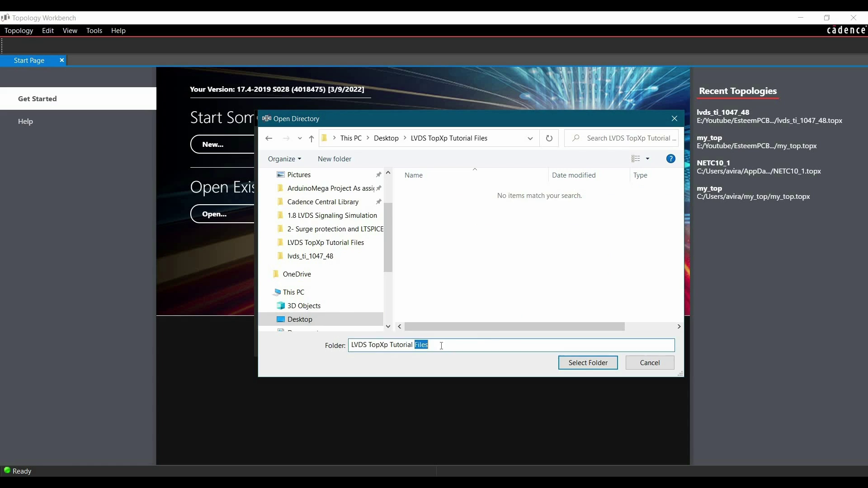
left_click(588, 363)
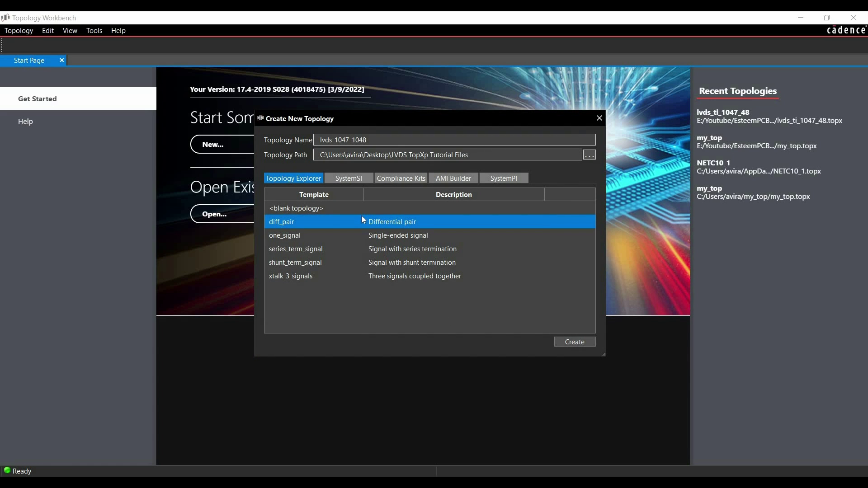
left_click(302, 210)
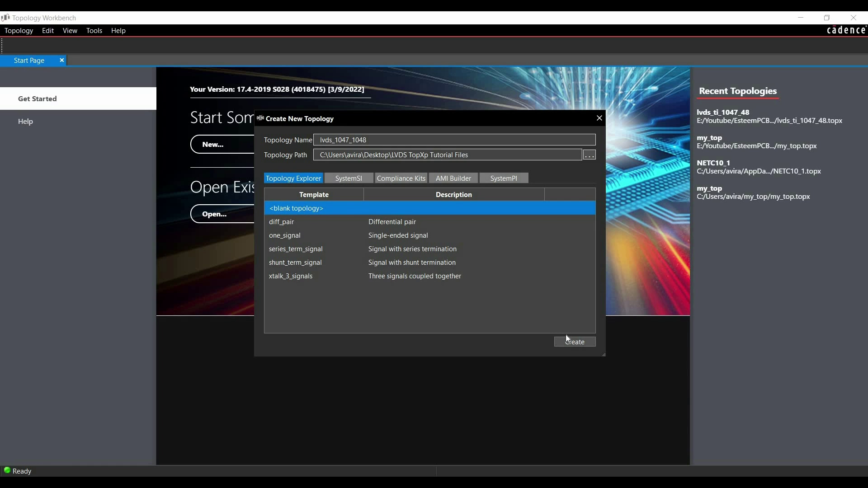
left_click(574, 342)
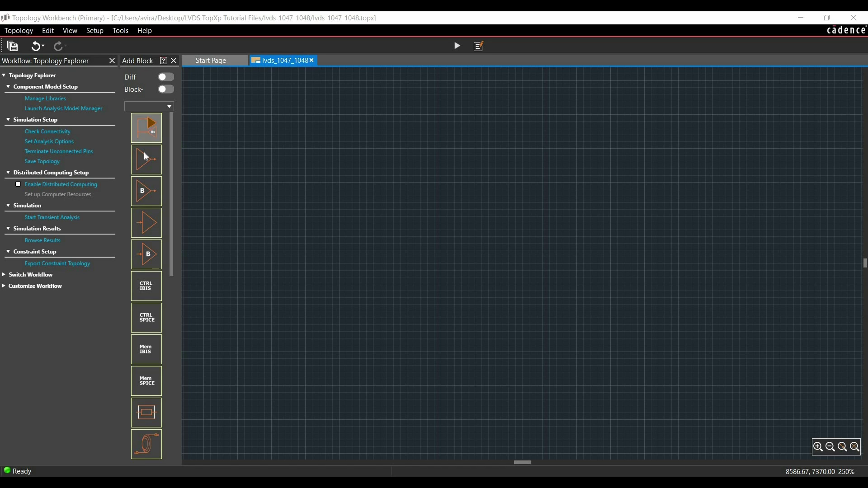
- Switch the block library to differential blocks and place a differential IBIS Tx block on the canvas
left_click_drag(143, 197, 281, 217)
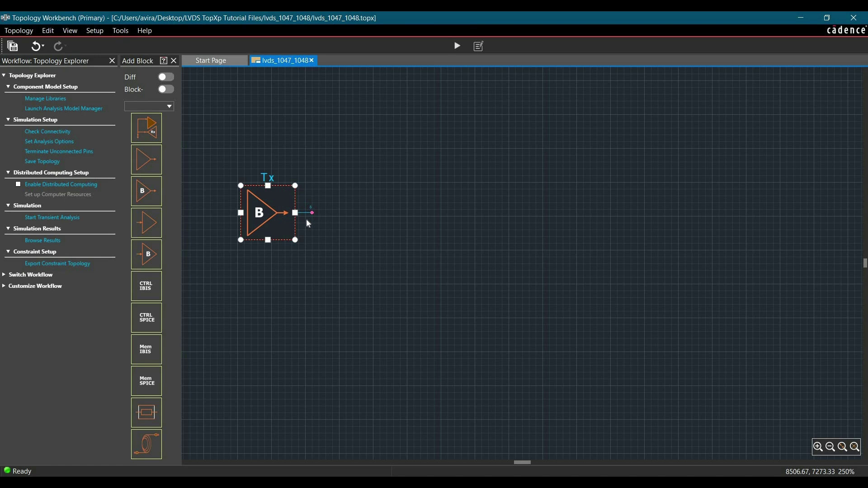
key("Delete")
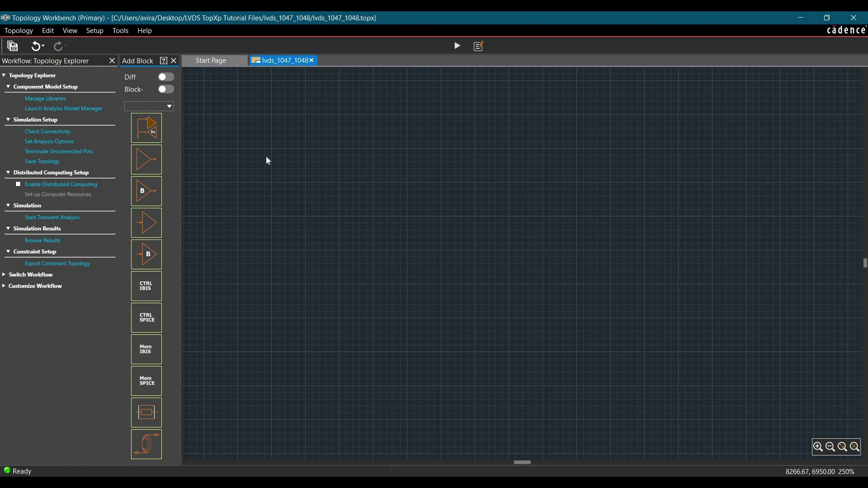
left_click(167, 78)
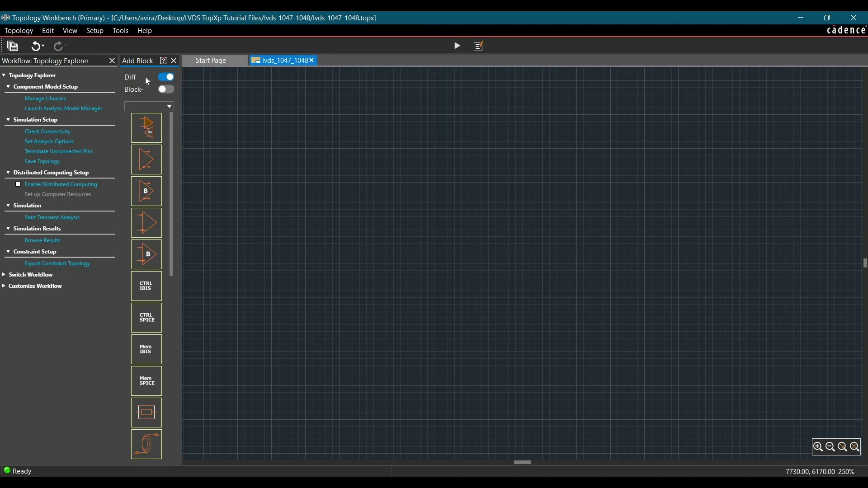
left_click(139, 185)
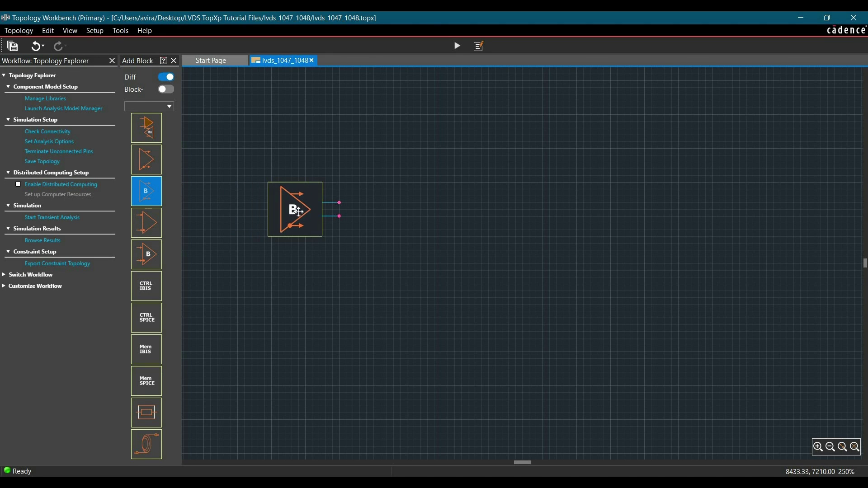
left_click(298, 211)
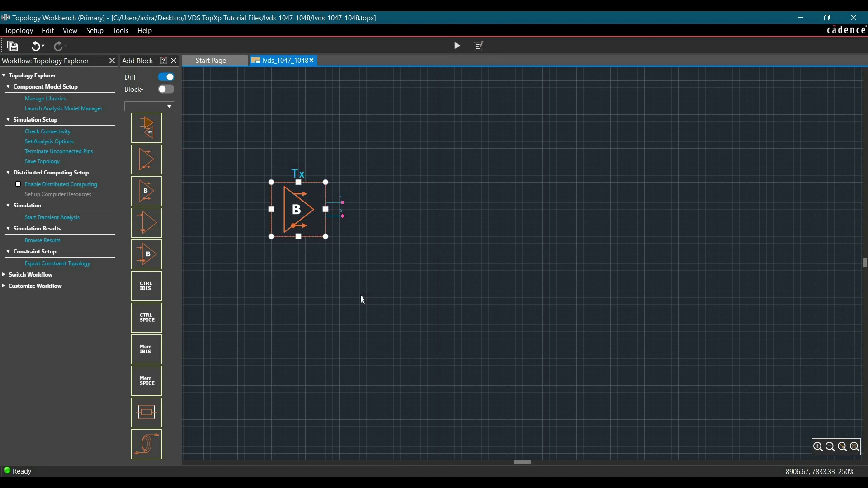
left_click(364, 300)
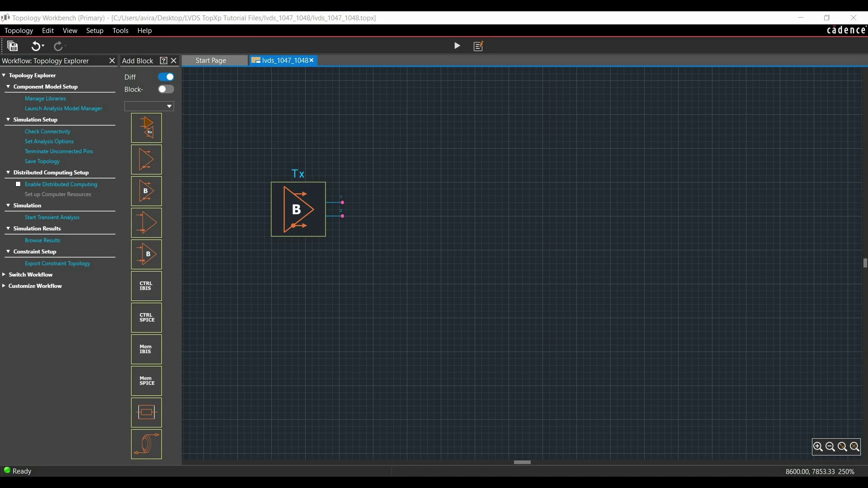
- Load dslvds1047.ibs from the desktop folder LVDS TopXp Tutorial Files as the IBIS file of the Tx block
double_click(300, 205)
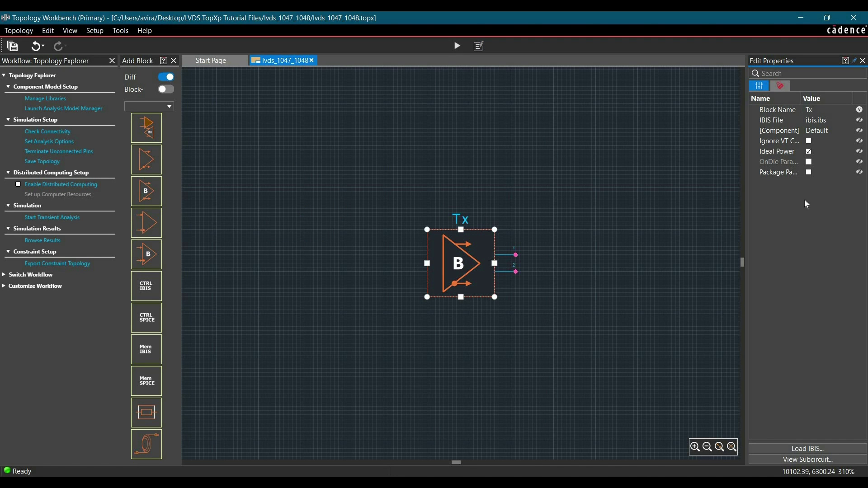
left_click(832, 120)
left_click(851, 120)
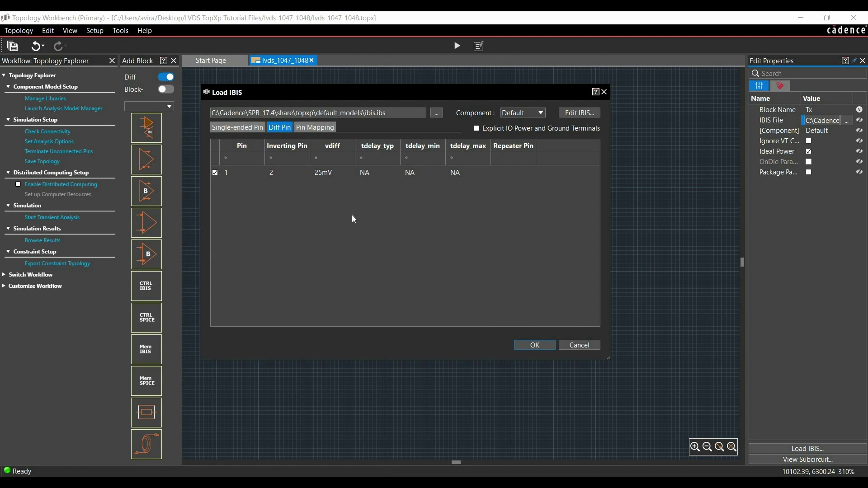
left_click(439, 112)
scroll(262, 181, "up", 2)
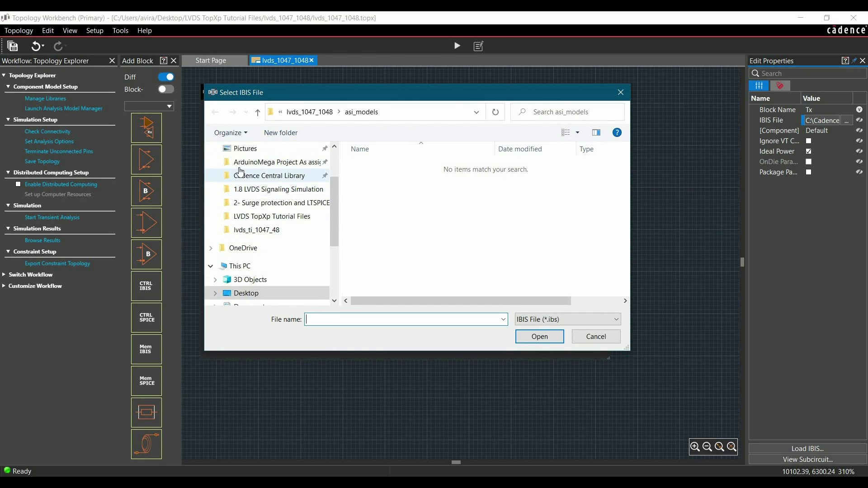
scroll(241, 172, "up", 2)
left_click(262, 171)
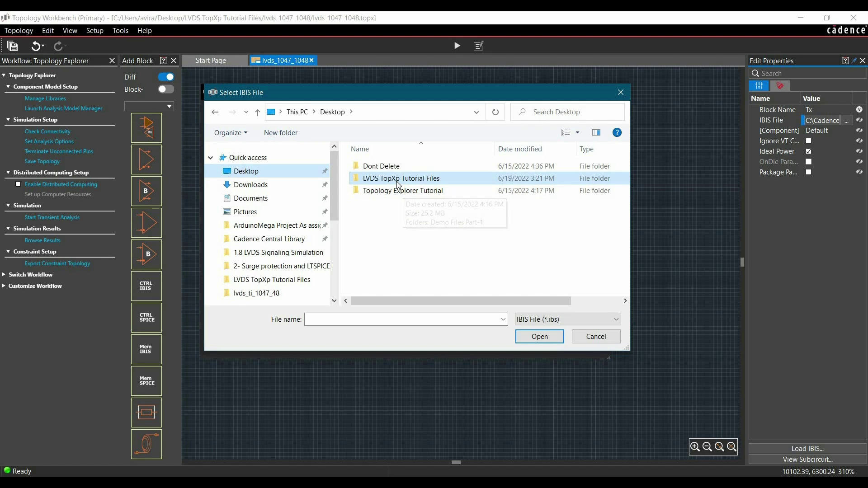
double_click(398, 179)
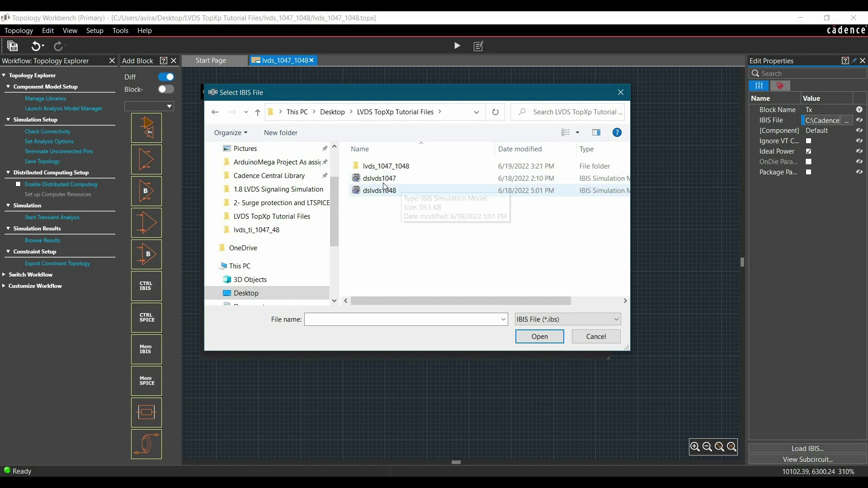
left_click(380, 179)
left_click(534, 334)
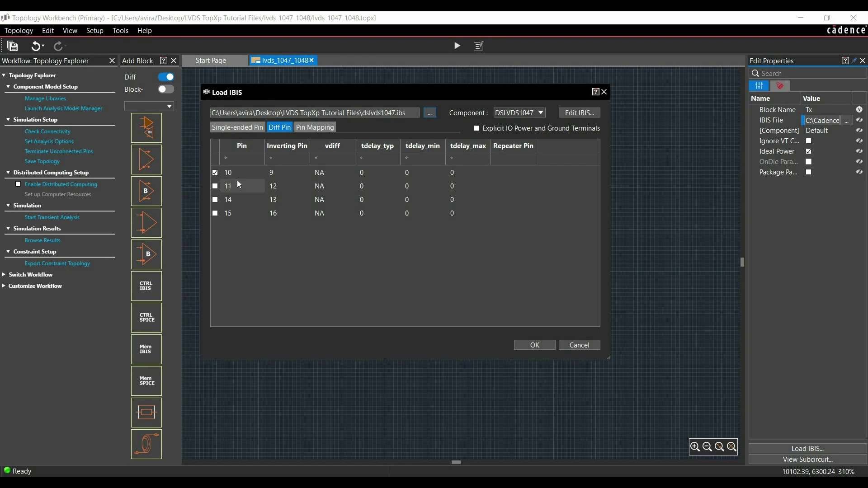
- Use only differential pin pair 10/9 of component DSLVDS1047 for the Tx block and apply it without setting up pin mapping
mouse_move(238, 176)
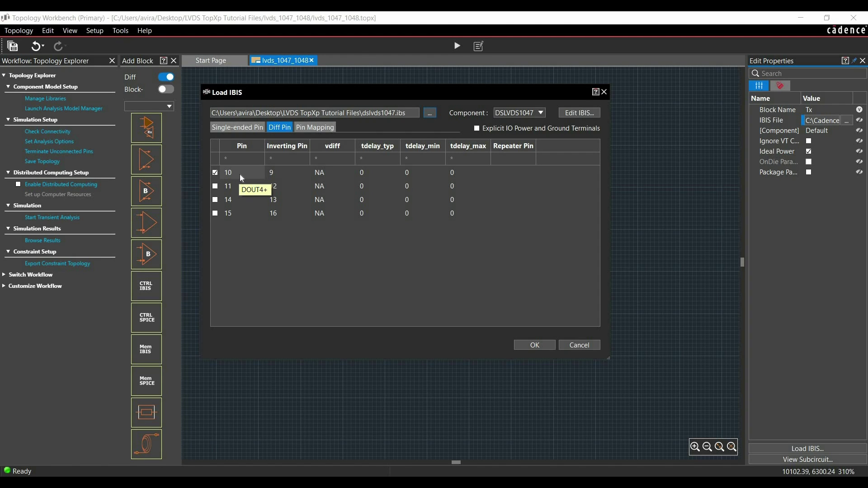
mouse_move(278, 177)
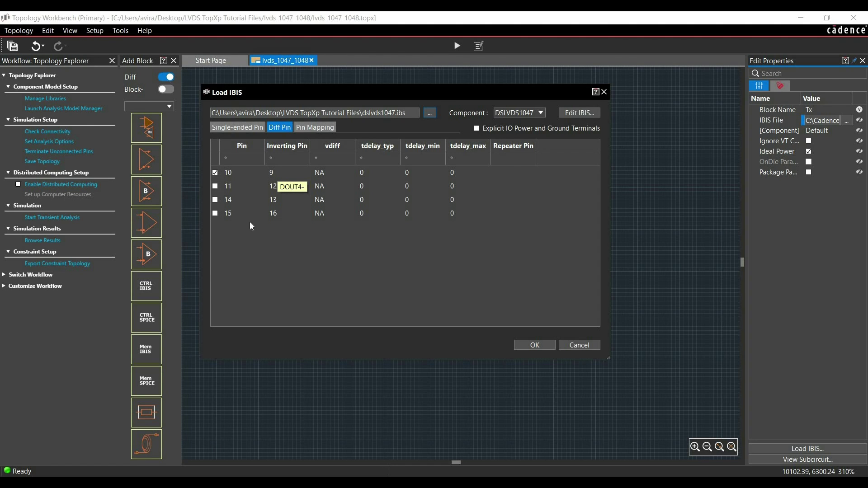
left_click(216, 188)
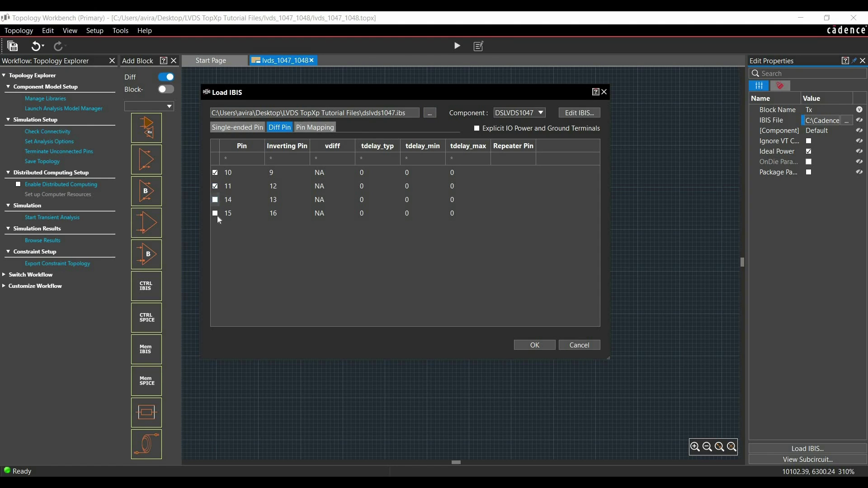
left_click(216, 186)
left_click(319, 173)
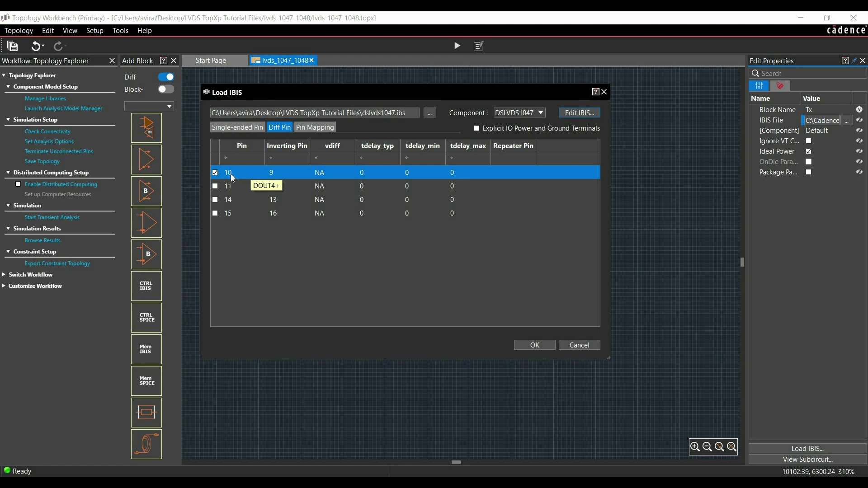
left_click(523, 346)
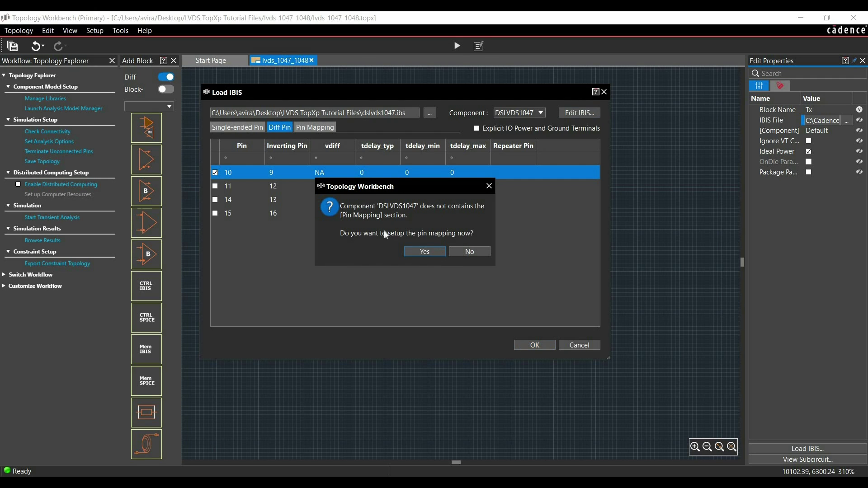
left_click(467, 251)
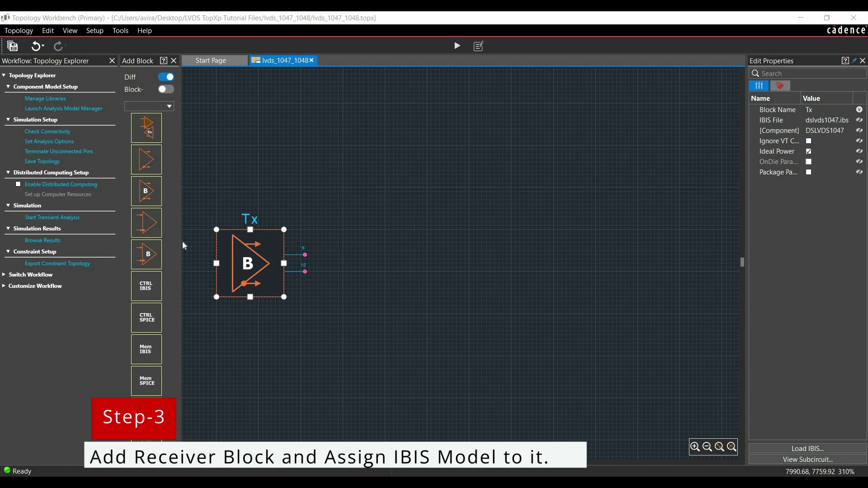
- Place a differential IBIS Rx block level with the Tx block and load dslvds1048.ibs from LVDS TopXp Tutorial Files into it
left_click(143, 248)
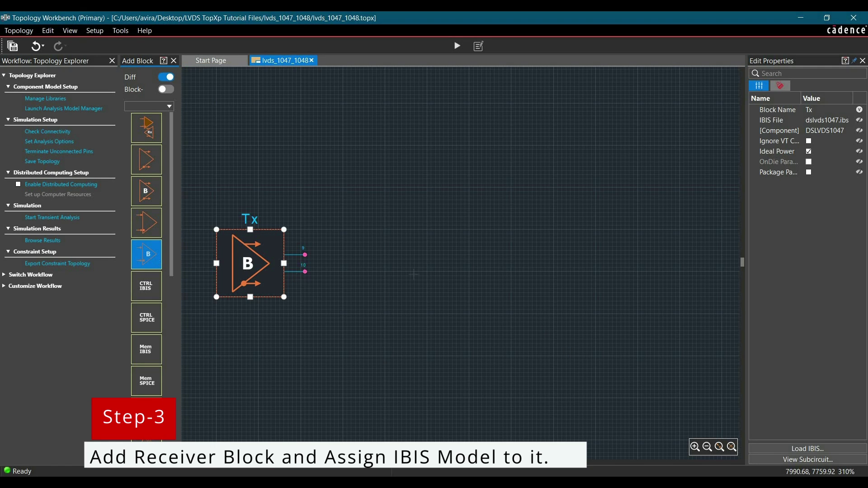
left_click(538, 263)
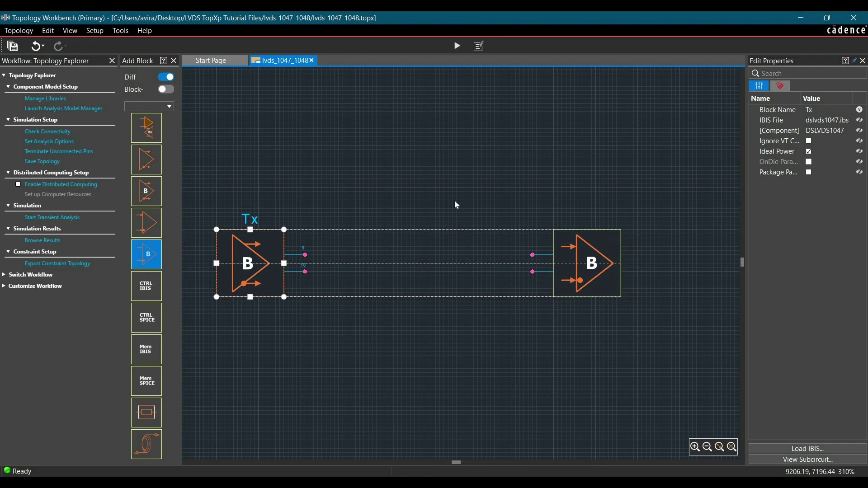
left_click(573, 265)
left_click(573, 266)
left_click(835, 121)
left_click(850, 120)
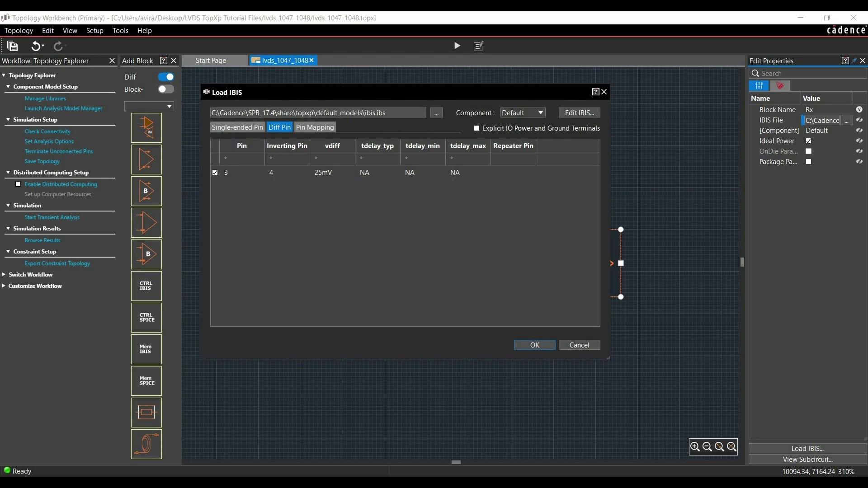
left_click(436, 115)
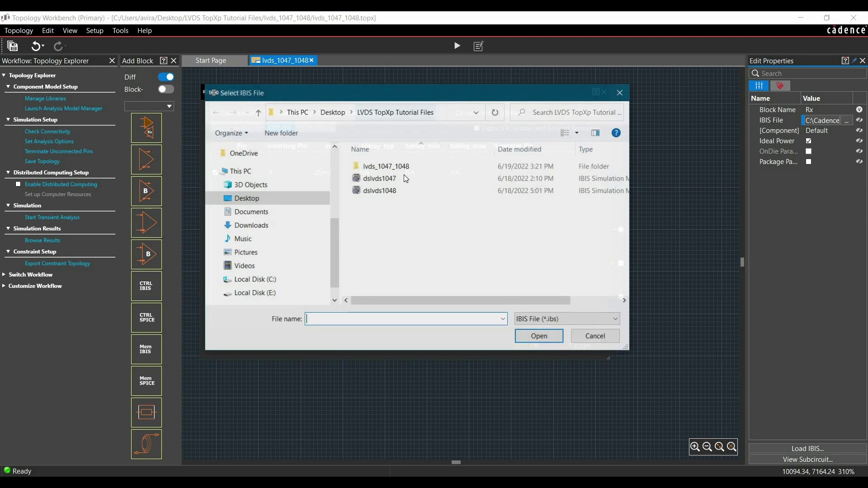
left_click(376, 191)
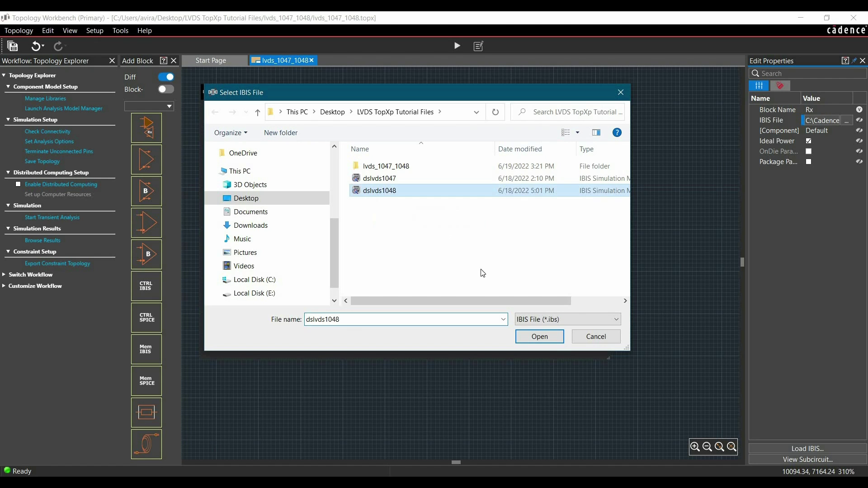
left_click(521, 338)
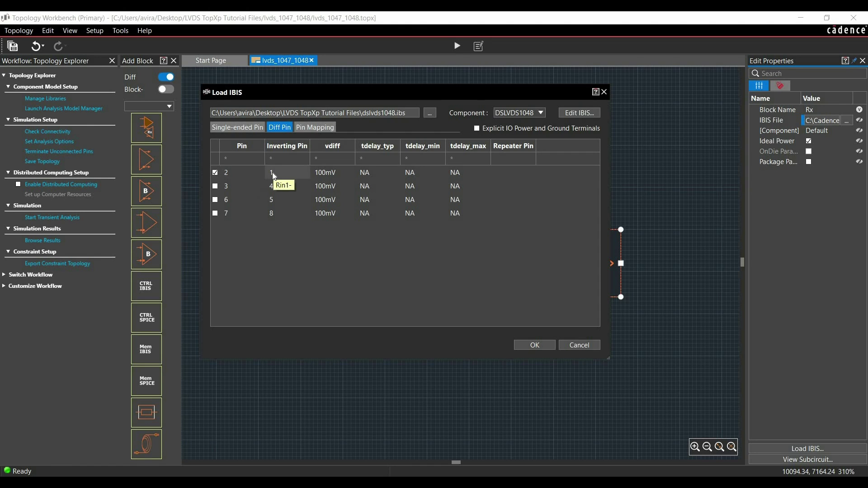
- Include single-ended pins 9 (EN*) and 16 (EN) with differential pair 2/1 on the Rx block, applying without pin mapping
left_click(247, 128)
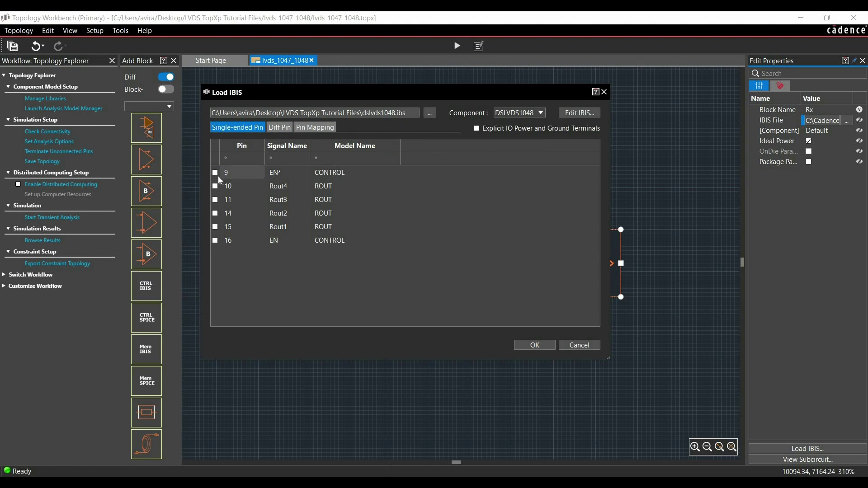
left_click(215, 173)
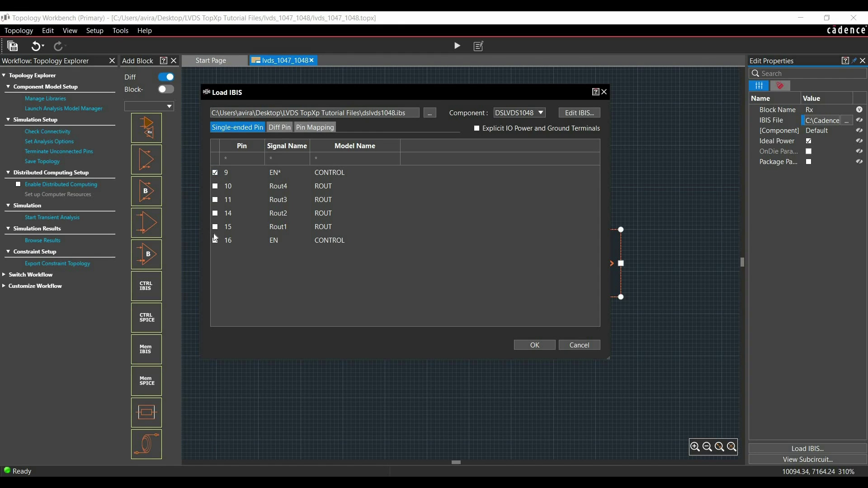
left_click(315, 128)
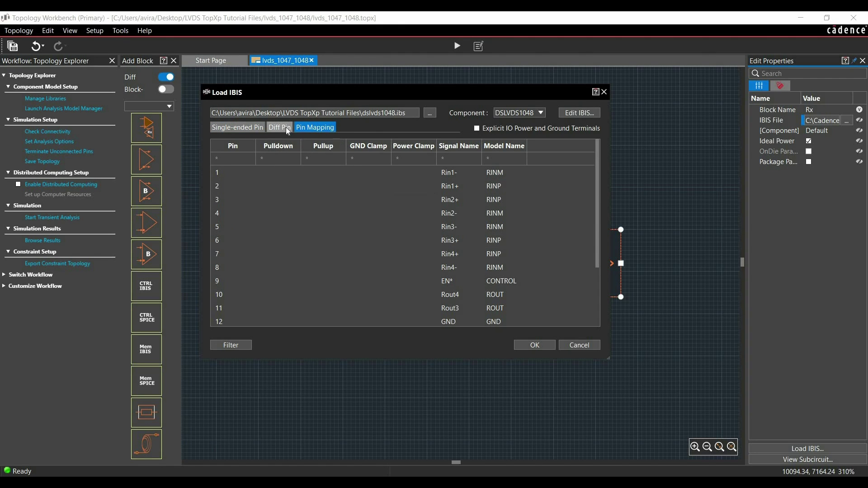
left_click(271, 128)
left_click(525, 342)
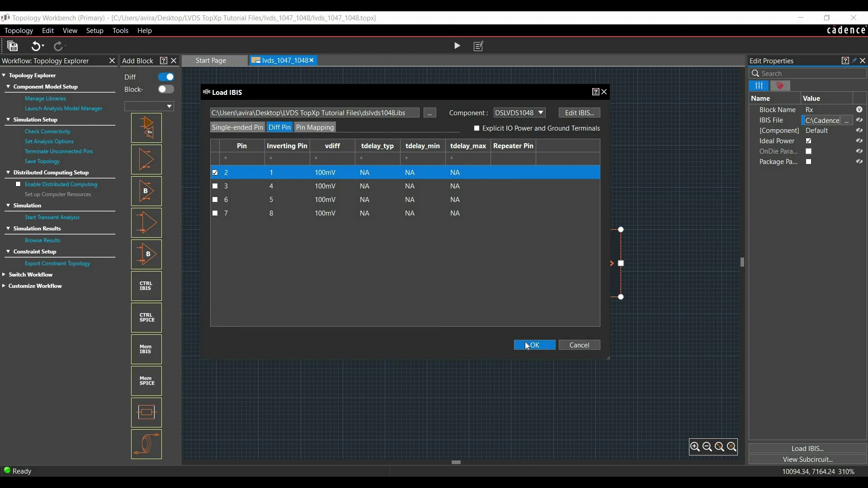
left_click(462, 254)
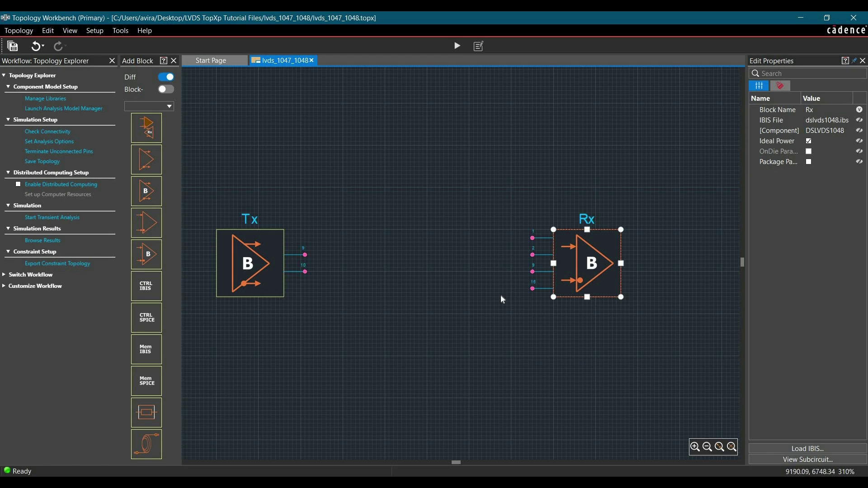
- Show net names on the pins and move the Rx block's EN and EN* pins to its lower edge
left_click(430, 271)
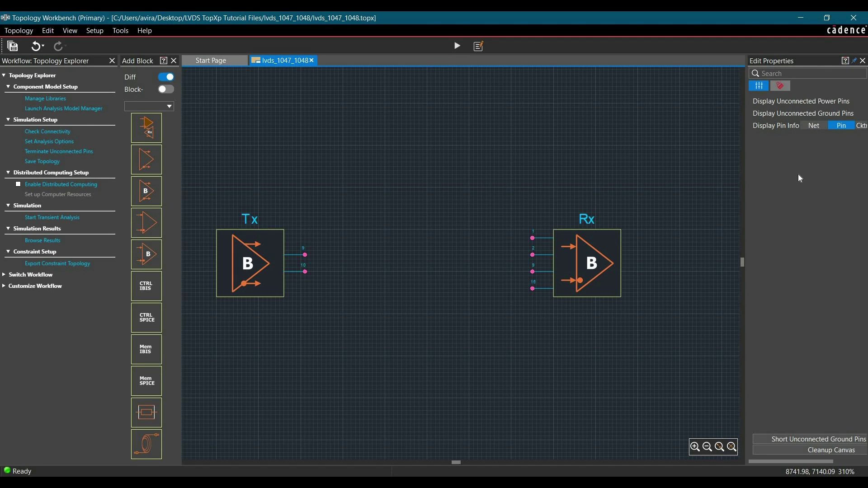
left_click(812, 126)
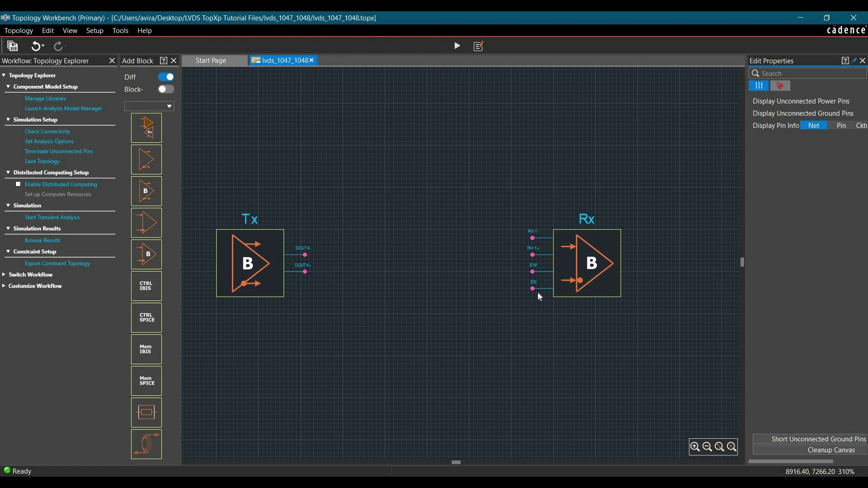
left_click_drag(539, 290, 590, 317)
left_click_drag(538, 282, 558, 313)
- Space the Rx block's Rin1- and Rin1+ pins and the Tx block's DOUT4 pins apart so that the pairs line up
left_click(543, 256)
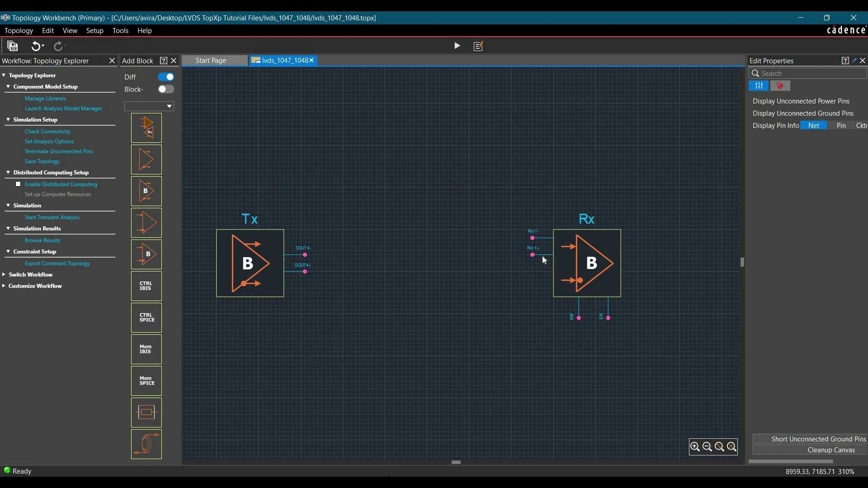
left_click_drag(541, 259, 541, 282)
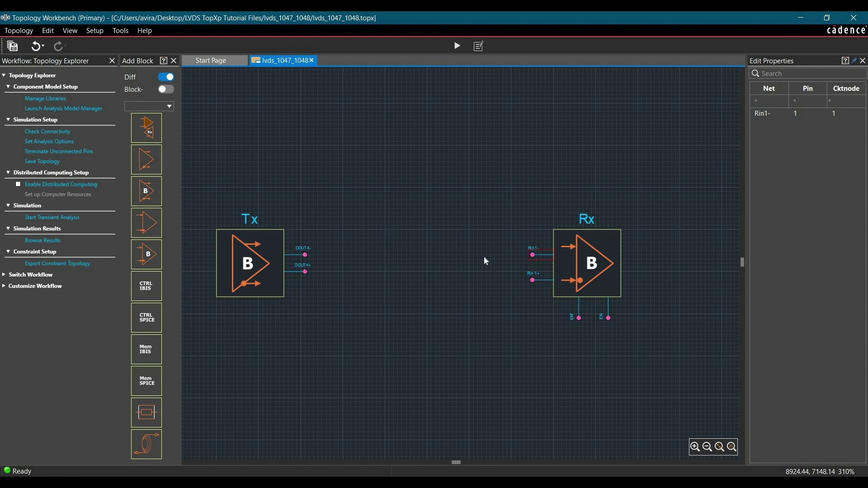
left_click(295, 279)
left_click(641, 378)
- Short the Rx block's EN pin to power and set its supply voltage to 3.3 V
scroll(640, 377, "up", 4)
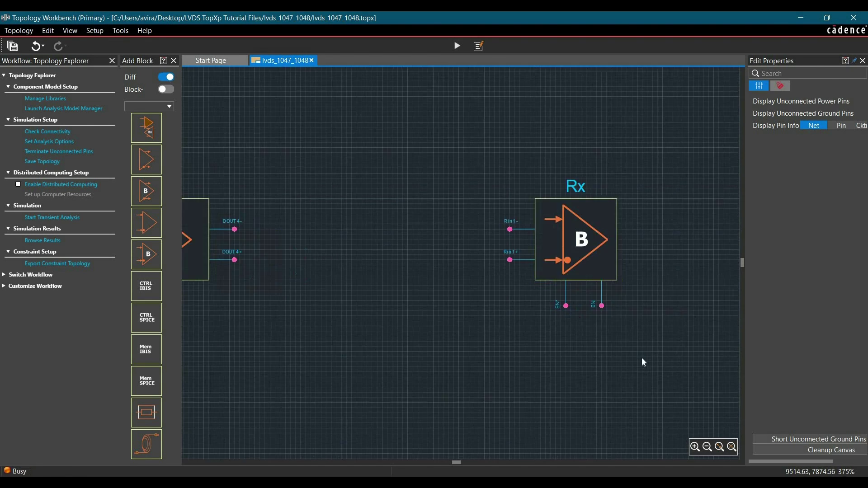
scroll(513, 389, "down", 1)
scroll(650, 248, "up", 2)
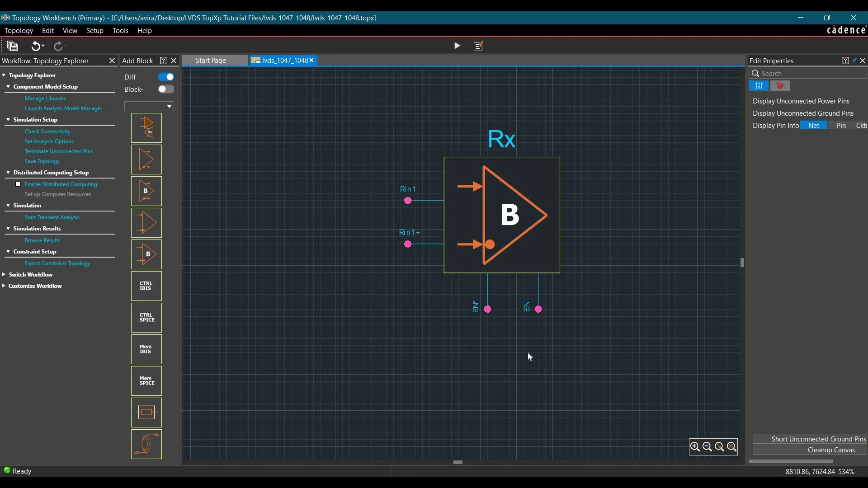
right_click(539, 312)
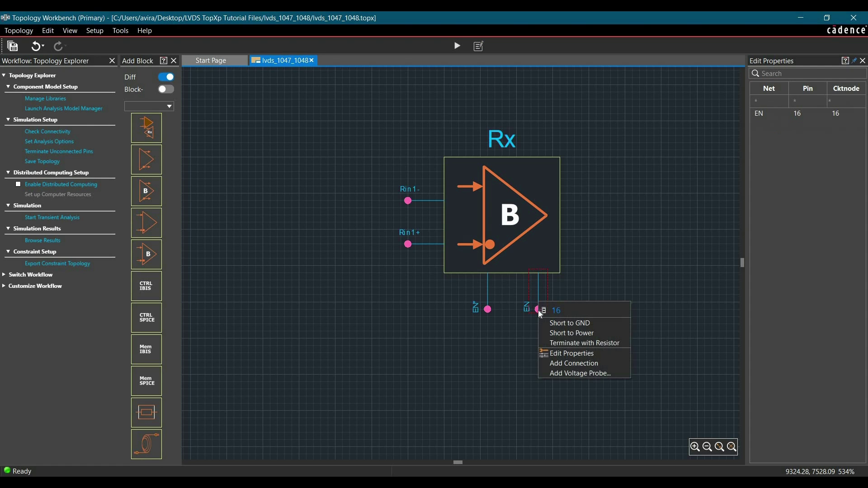
left_click(552, 335)
left_click(466, 344)
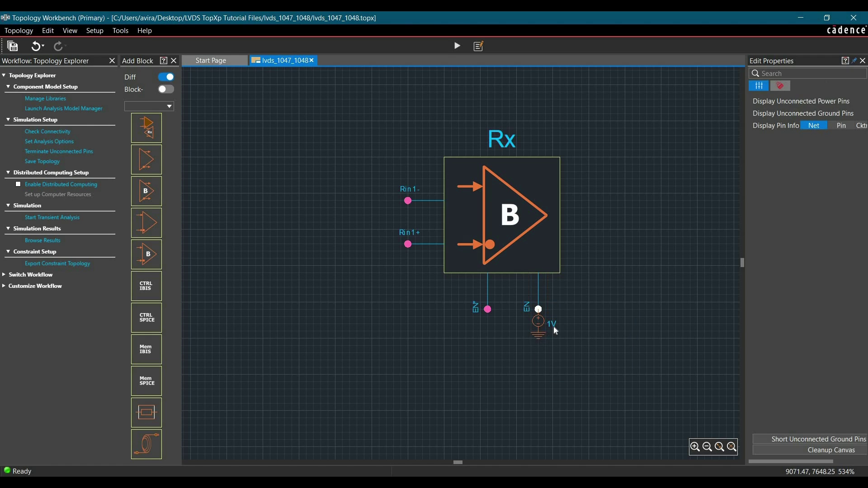
double_click(552, 325)
key("ctrl+a")
type("3.3")
key("Return")
- Short the Rx block's EN* pin to ground
right_click(490, 314)
left_click(503, 308)
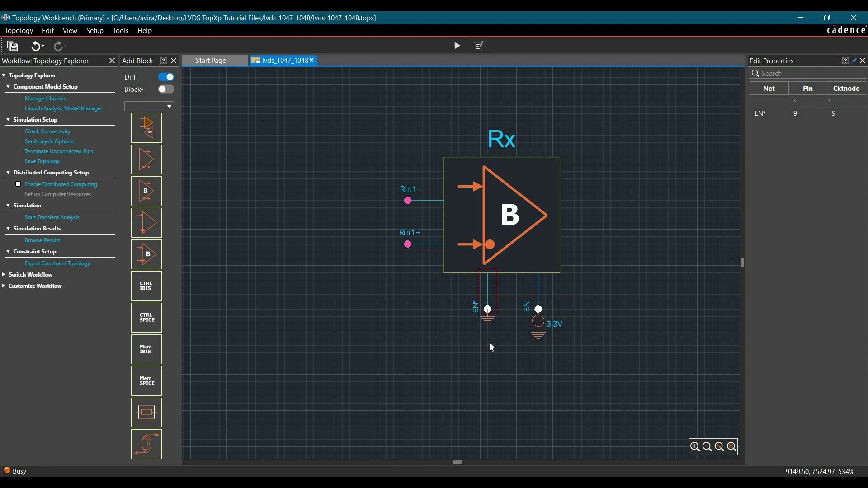
left_click(535, 351)
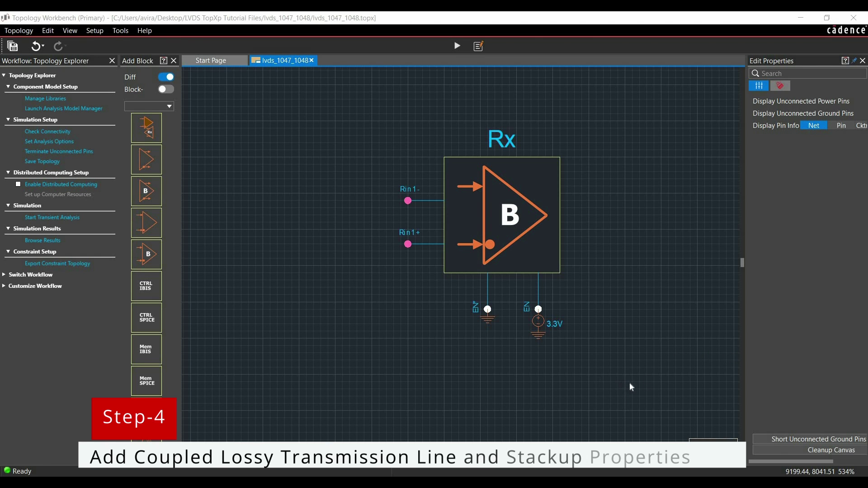
scroll(616, 381, "down", 3)
scroll(435, 343, "down", 1)
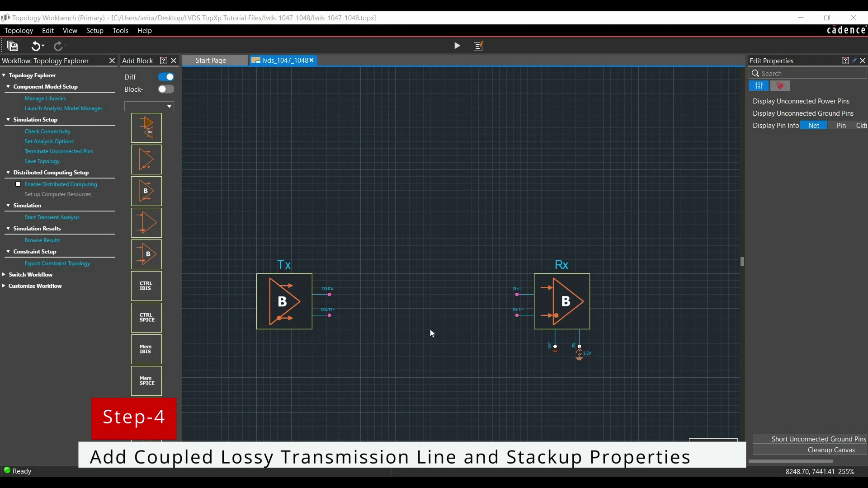
scroll(430, 329, "down", 1)
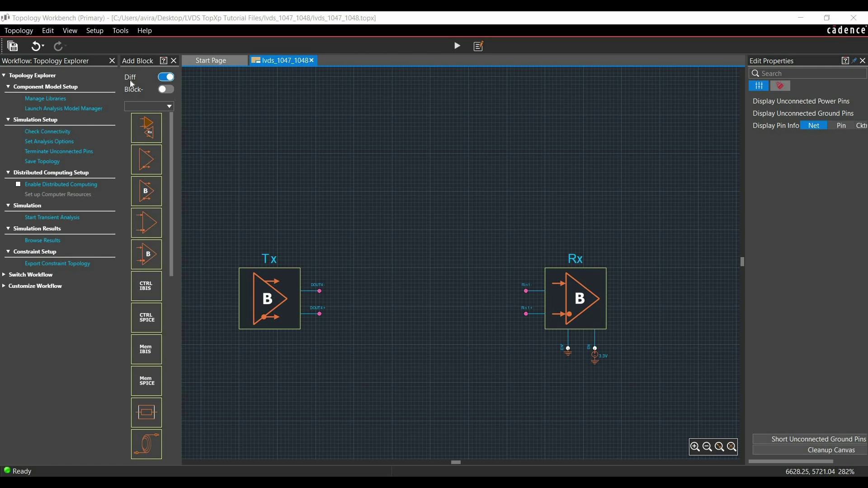
- Place a differential Trace block on the canvas between the Tx and Rx blocks
left_click(146, 413)
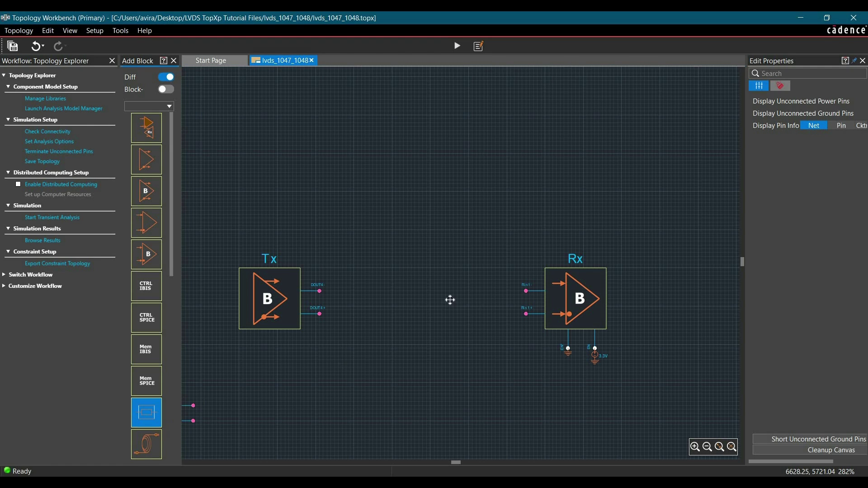
left_click(422, 298)
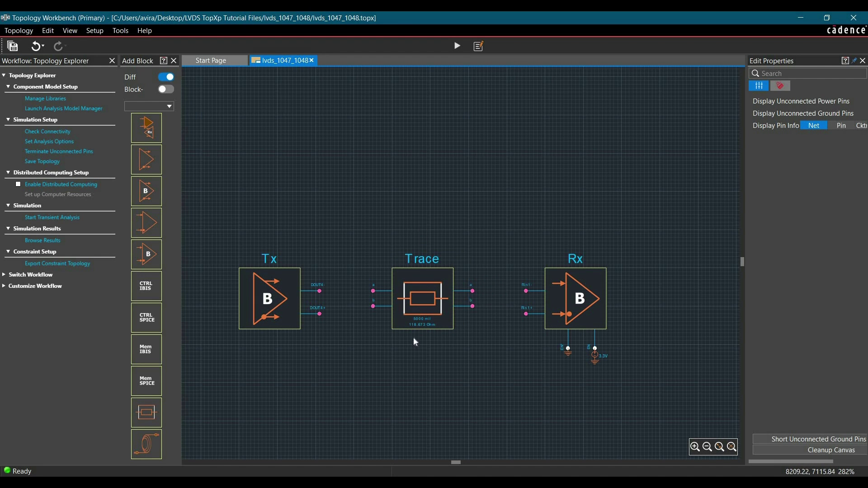
scroll(423, 334, "up", 1)
scroll(422, 332, "up", 5)
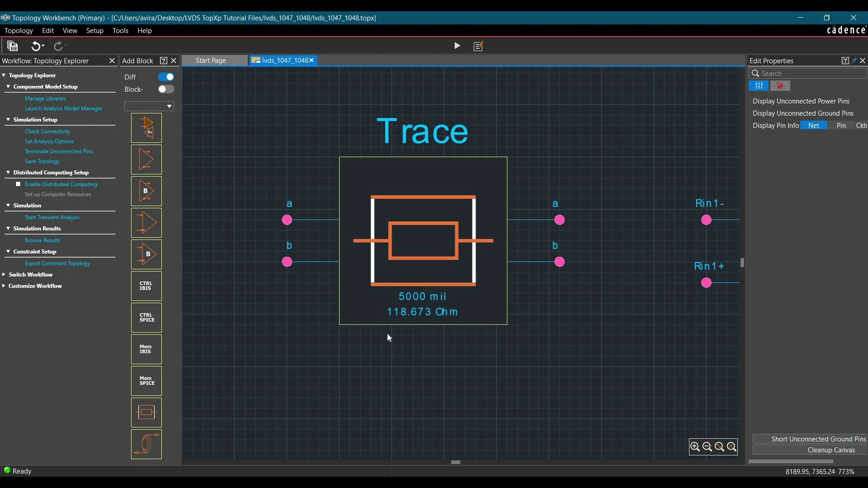
- Open the Trace block's Trace Editor and consult the reference layer stackup in Stackup 2.png
left_click(401, 253)
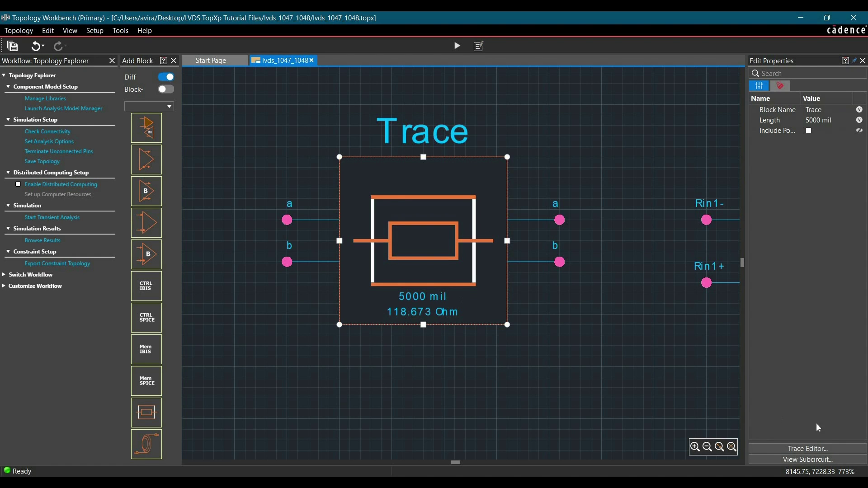
left_click(808, 449)
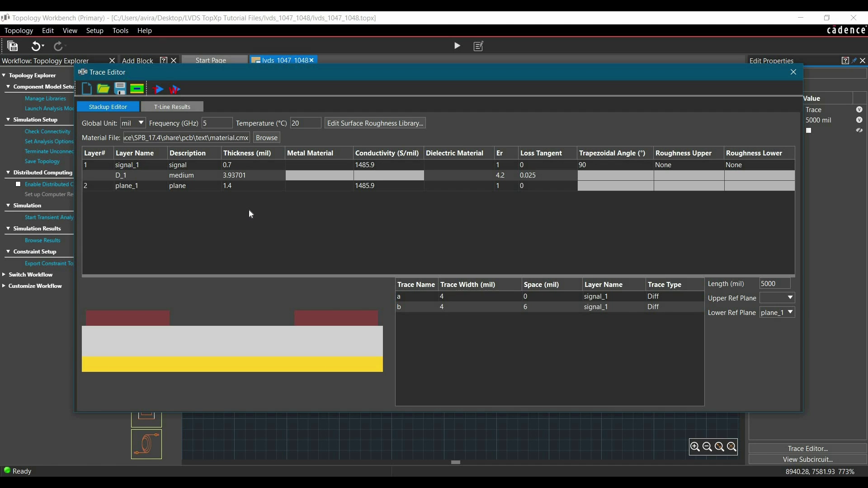
left_click(460, 425)
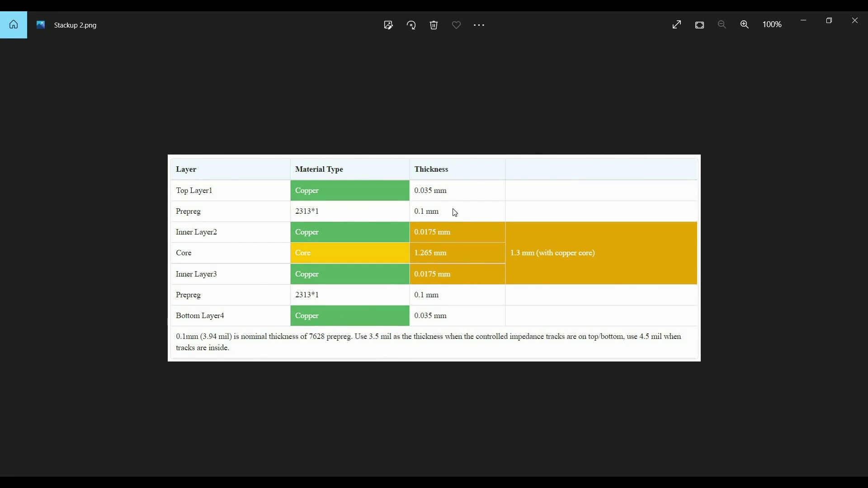
left_click(799, 22)
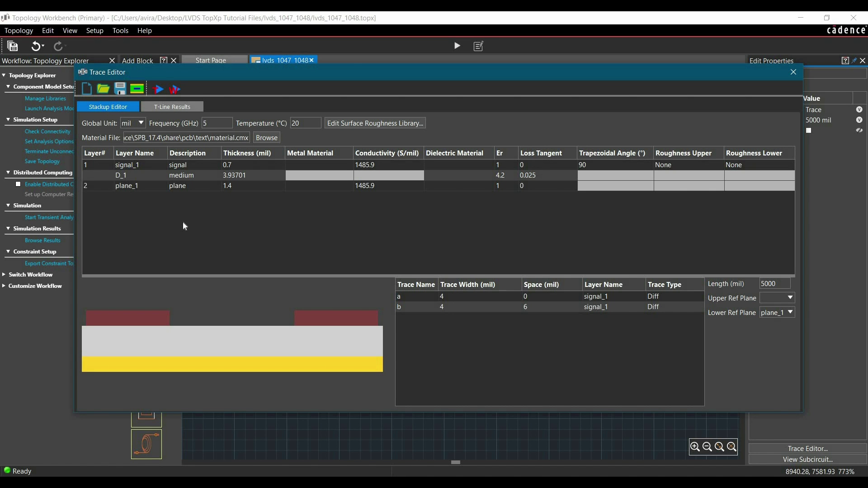
- Insert a medium, a plane, another medium and a signal layer below plane_1 in the stackup
right_click(134, 187)
left_click(223, 220)
right_click(140, 227)
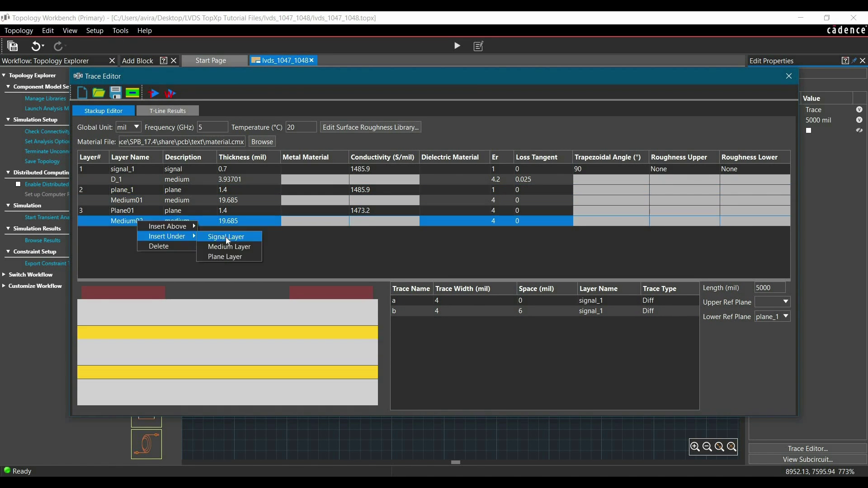
left_click(223, 241)
- In mm, define TOP and BOTTOM at 0.035, GND and PWR at 0.0175, all 1OZ_COPPER, and medium layers at 0.1, 1.265 and 0.1
left_click(129, 127)
left_click(131, 155)
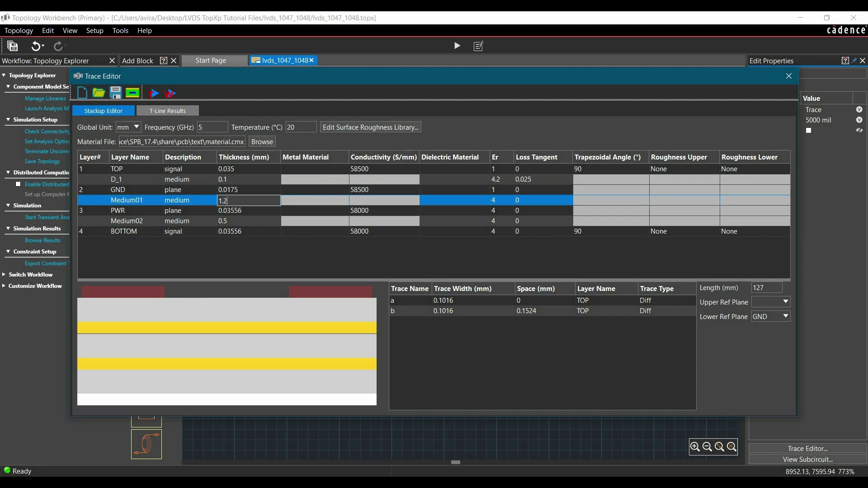
left_click(303, 231)
- Assign FR4 as the dielectric material of the D_1, Medium01 and Medium02 layers
left_click(452, 179)
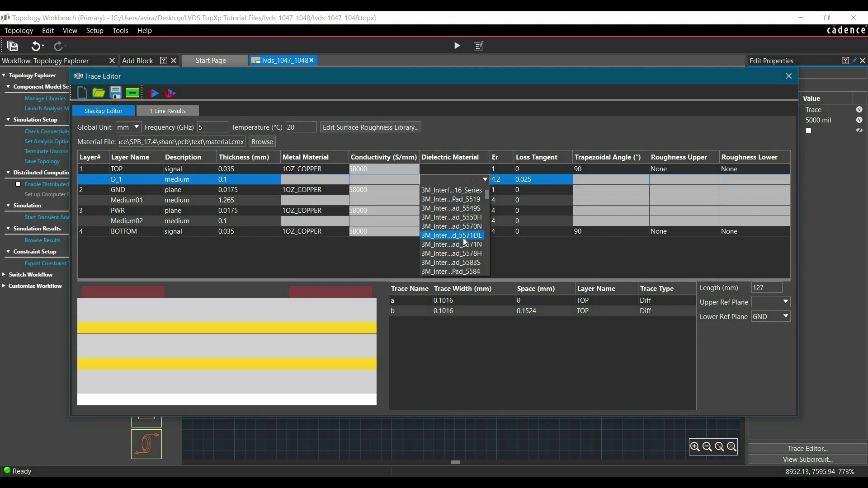
left_click(464, 238)
left_click(452, 200)
left_click(444, 251)
left_click(453, 221)
left_click(434, 244)
- Move traces a and b of the differential pair to the BOTTOM layer
left_click(565, 300)
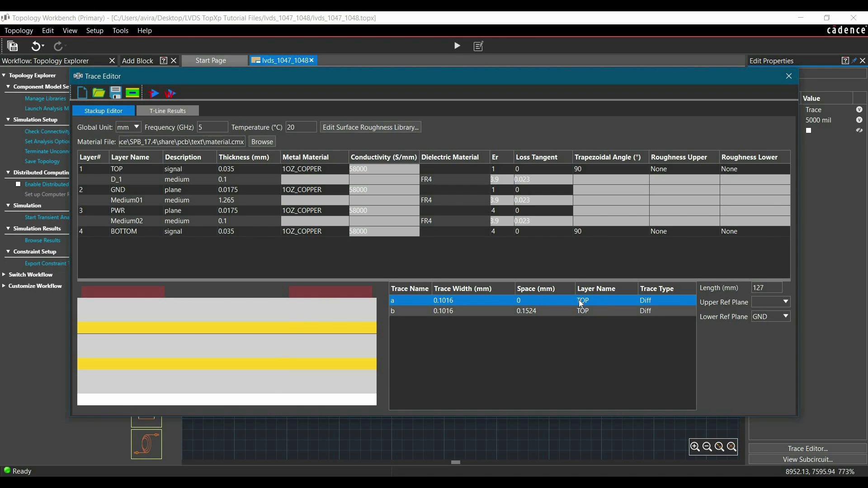
left_click(604, 302)
left_click(603, 305)
left_click(603, 315)
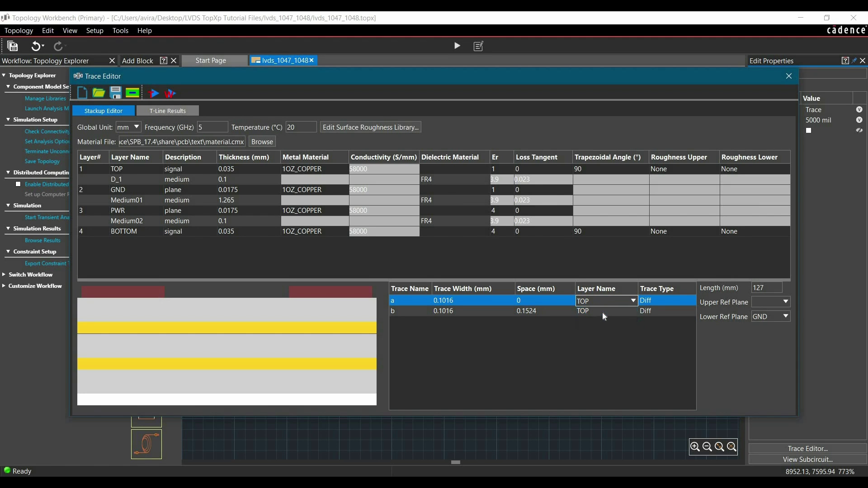
left_click(603, 313)
left_click(604, 313)
left_click(606, 312)
left_click(603, 322)
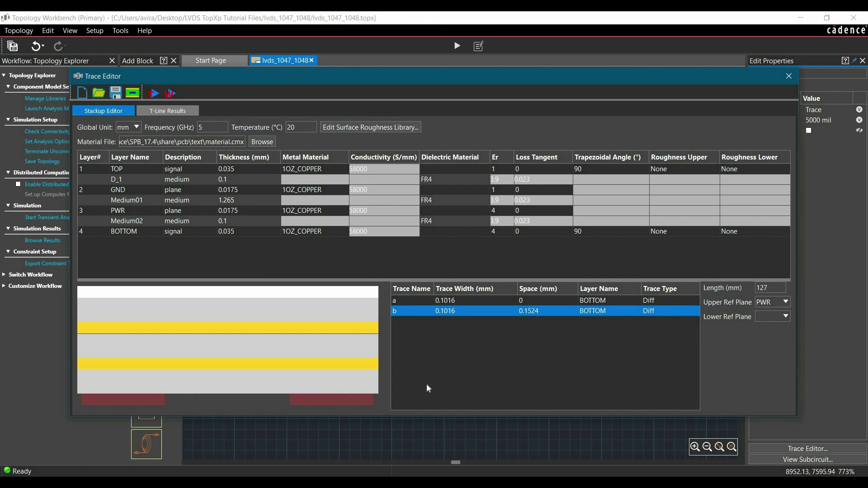
- Switch the stackup's global unit to mil and calculate the differential impedance of the trace pair
left_click(120, 128)
left_click(127, 182)
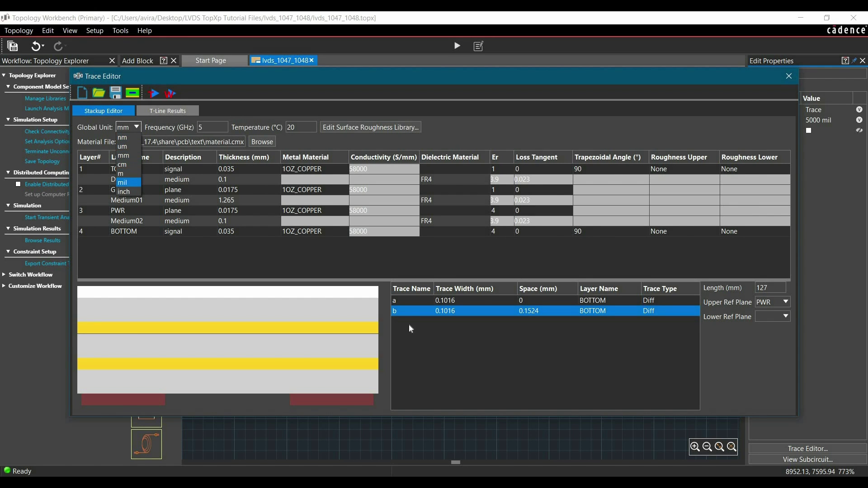
left_click(154, 95)
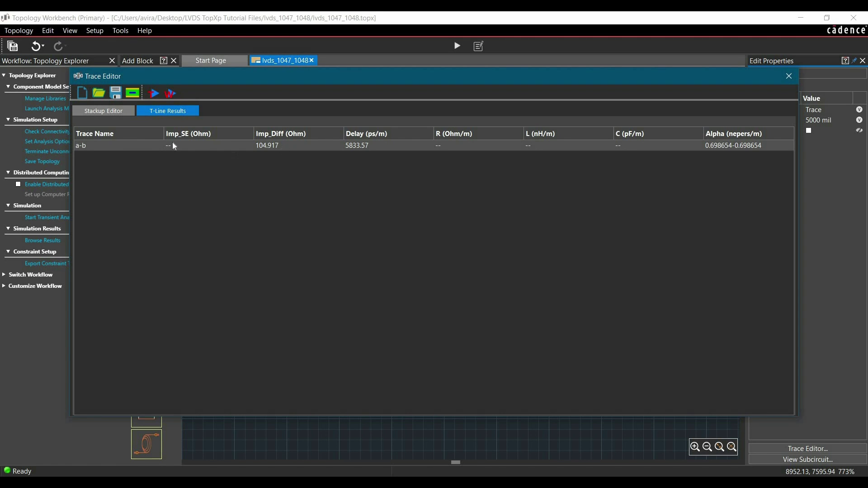
- Set both trace widths to 5 mil and the pair's spacing to 7.5 mil, and recalculate the impedance
left_click(110, 111)
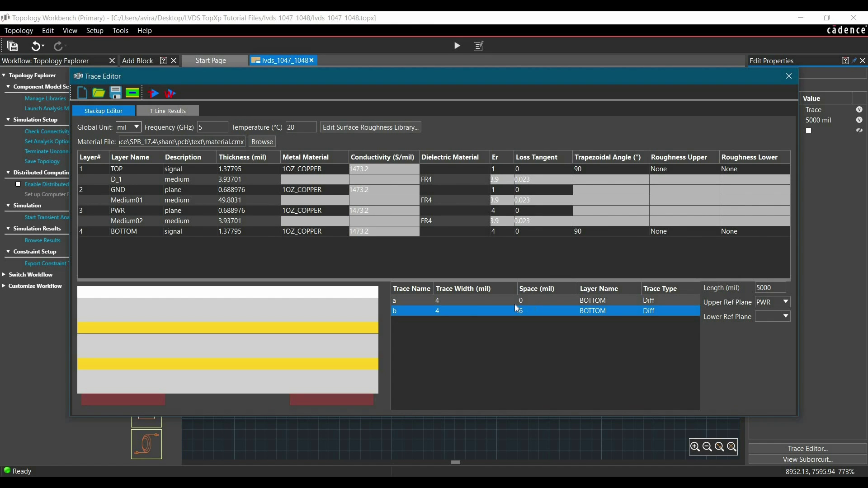
left_click(469, 297)
left_click(539, 312)
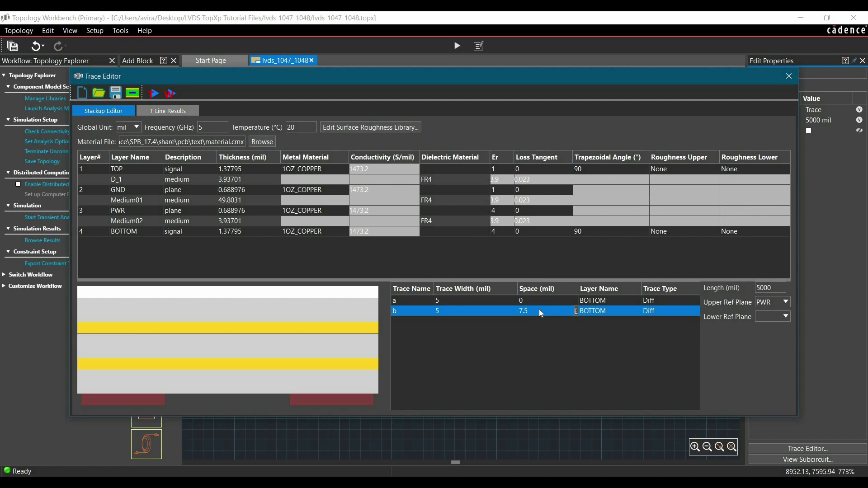
left_click(150, 94)
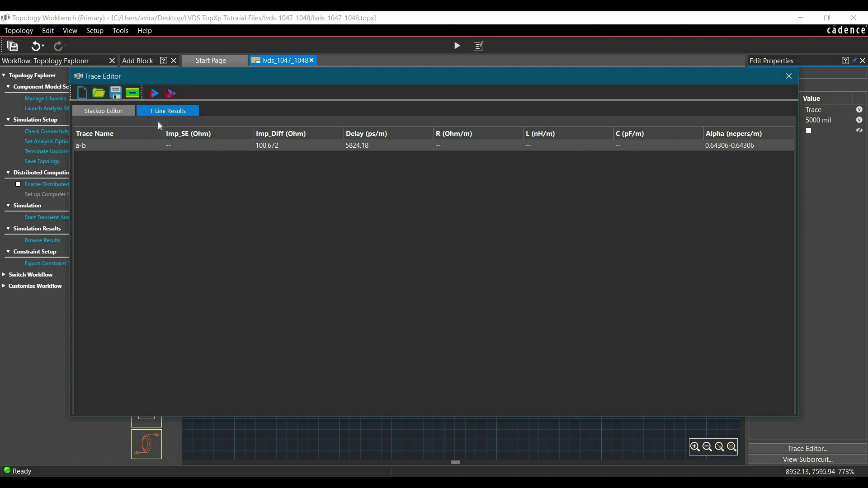
- Return to the stackup and select PWR as the trace pair's upper reference plane
left_click(100, 114)
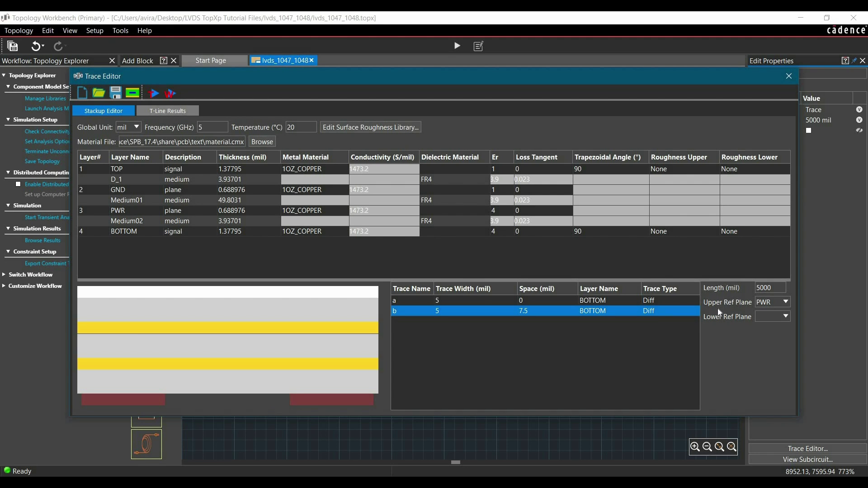
left_click(772, 305)
left_click(766, 339)
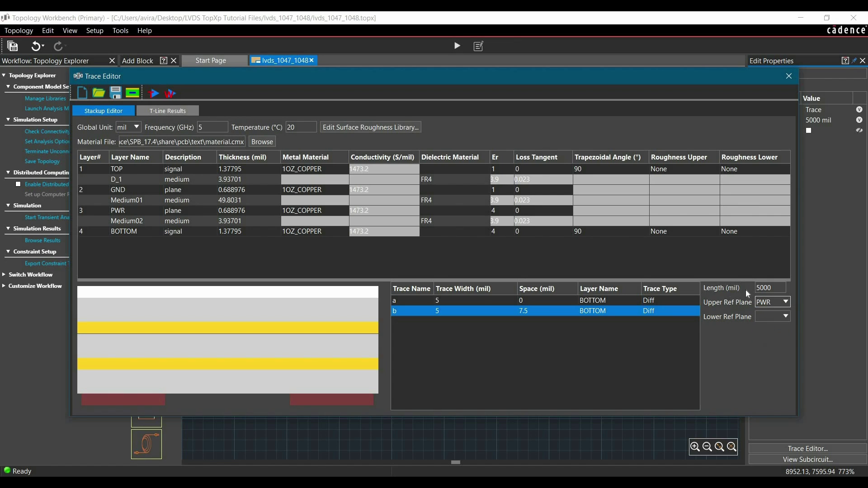
- Save the stackup as "Stackup for lvds" and apply the calculated trace model to the Trace block
left_click(115, 93)
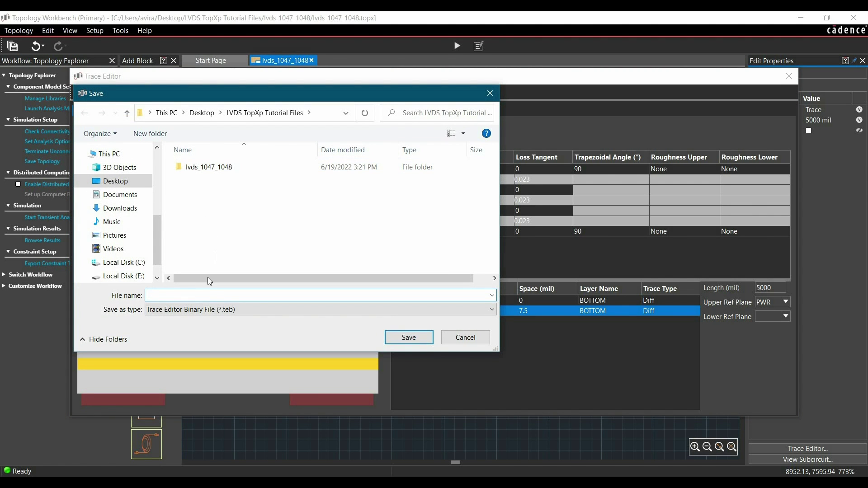
type("Stackup ")
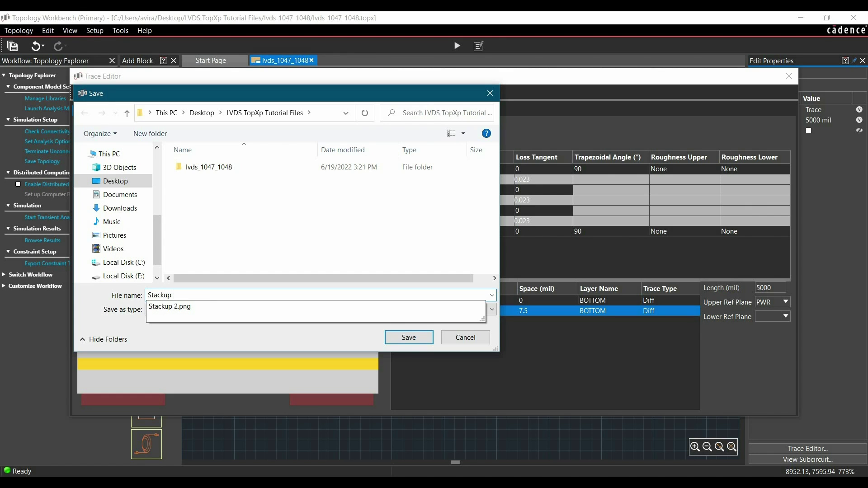
type("for lvds")
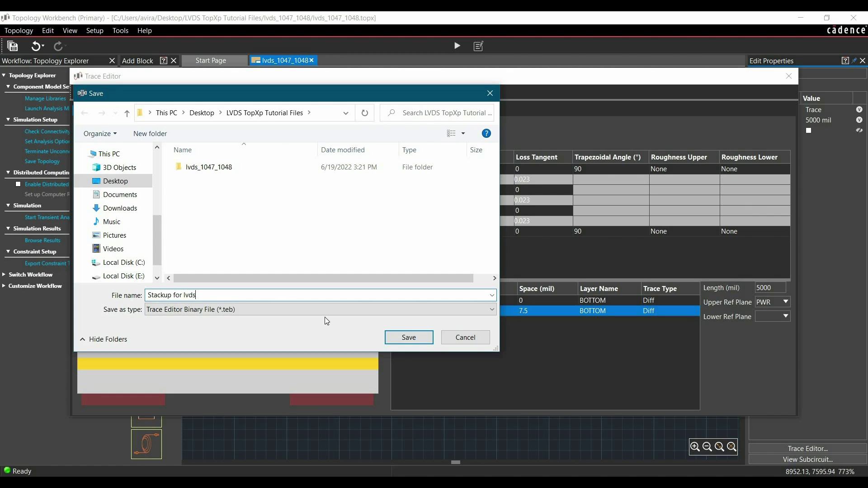
left_click(428, 339)
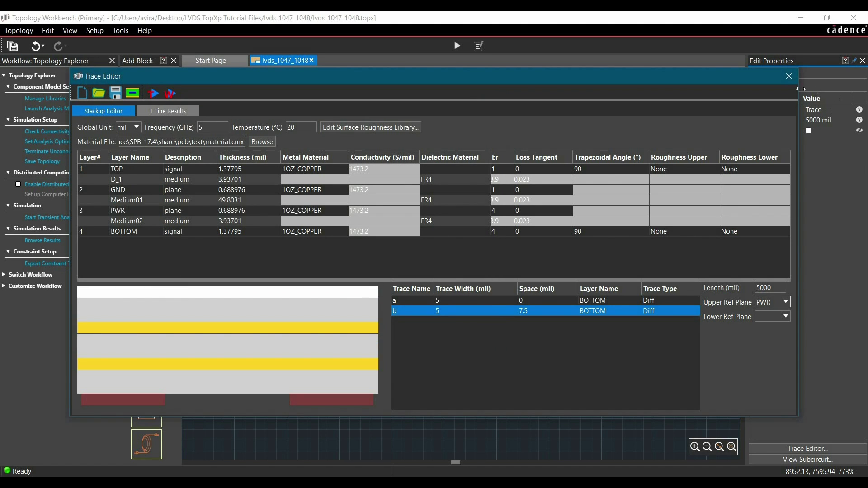
left_click(168, 93)
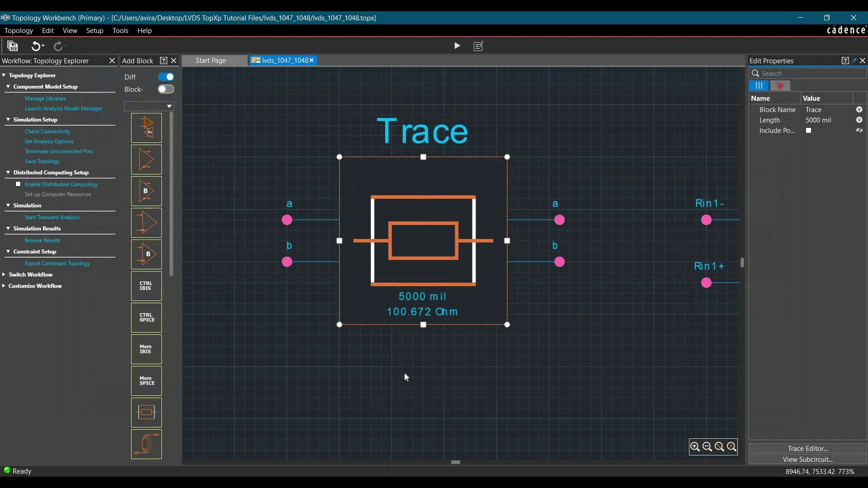
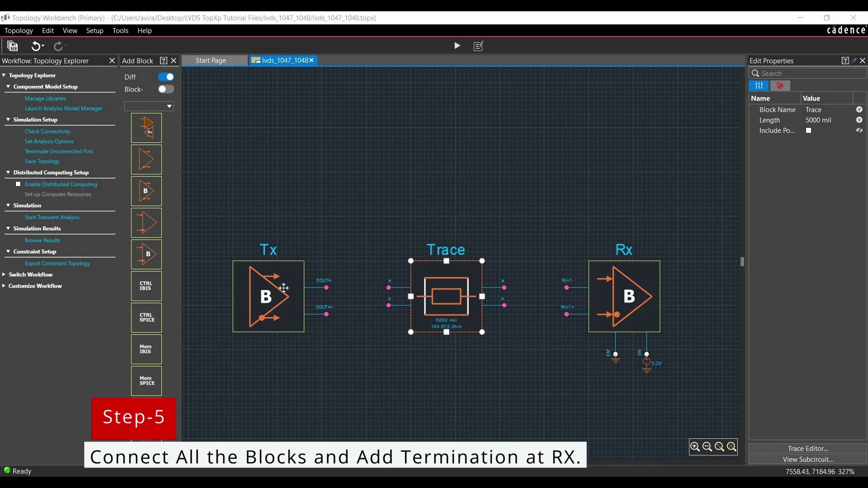
- Wire the Tx DOUT4- pin to the Trace's input a, and its output a to the Rx Rin1- pin
scroll(352, 301, "up", 3)
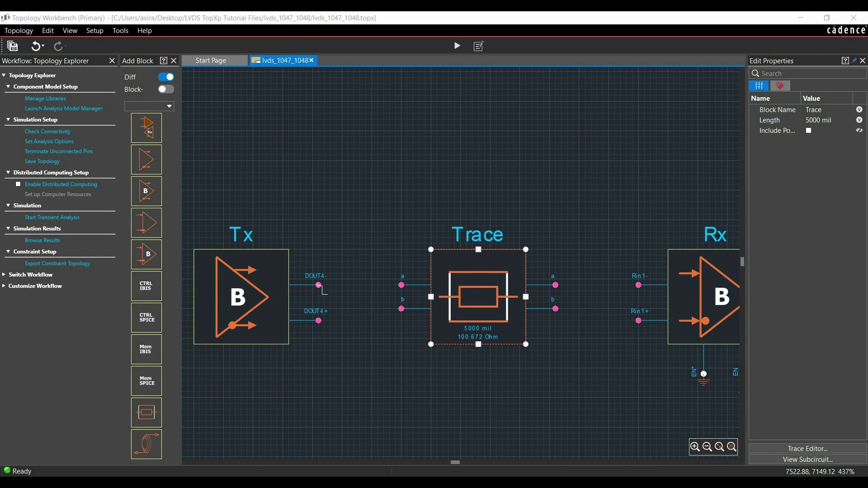
left_click(319, 286)
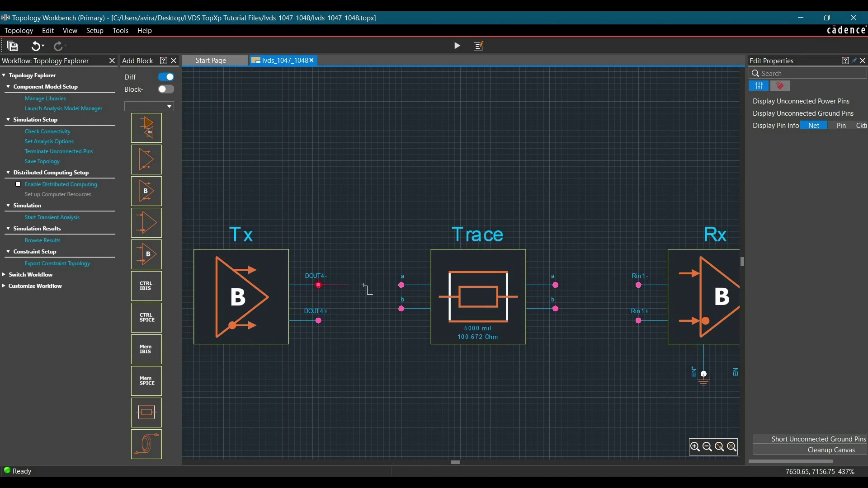
left_click(402, 286)
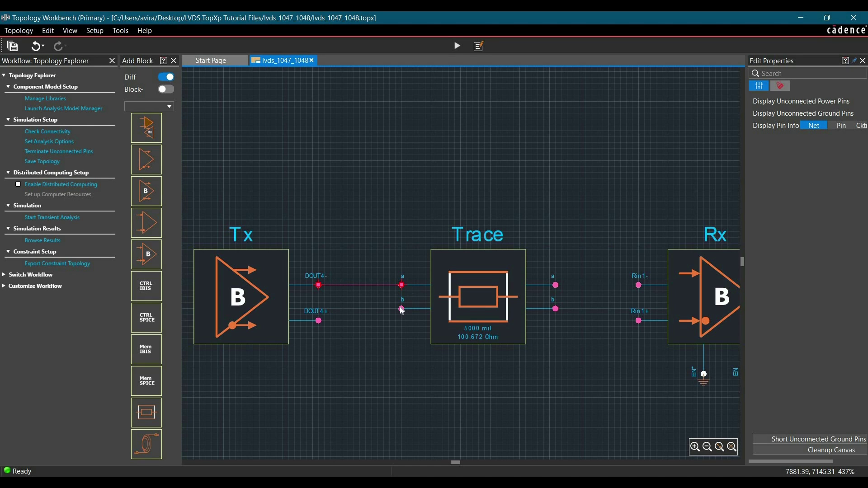
left_click(556, 286)
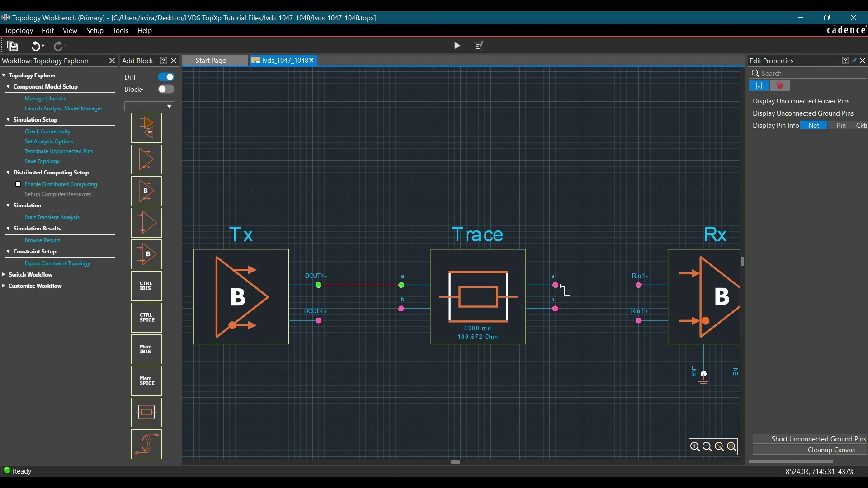
left_click(640, 287)
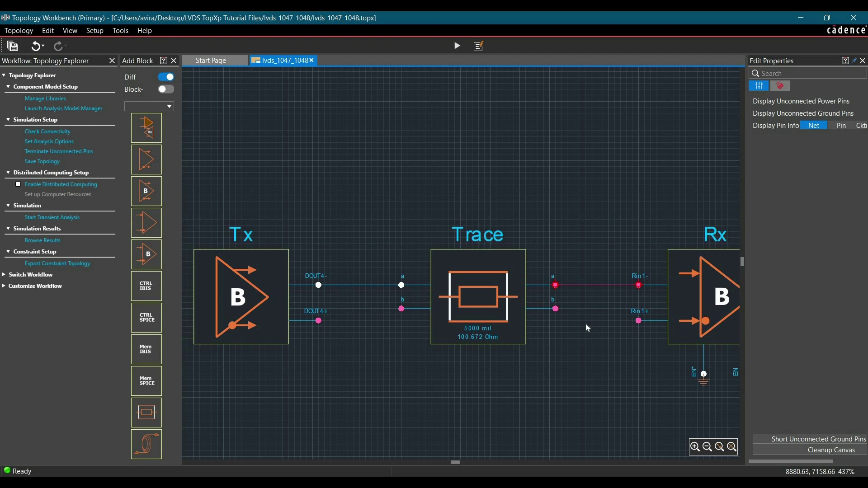
- Wire the Tx DOUT4+ pin to the Trace's input b, and its output b to the Rx Rin1+ pin with a downward detour
left_click(319, 322)
left_click(402, 309)
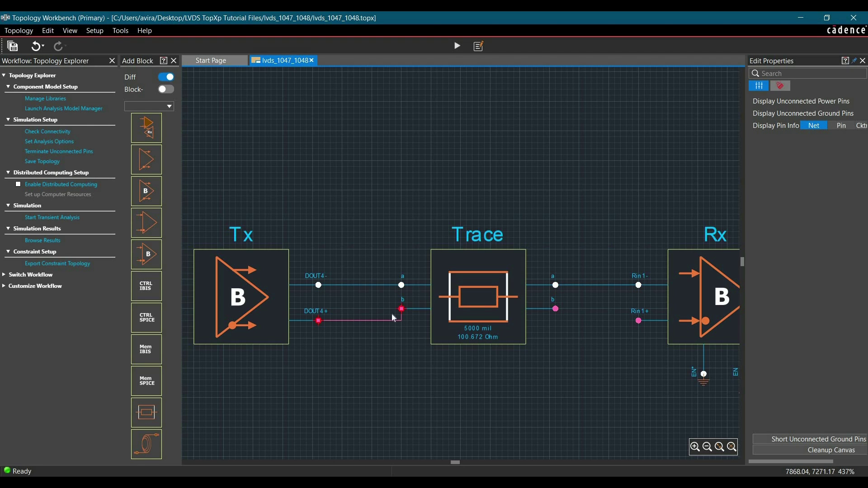
left_click(557, 309)
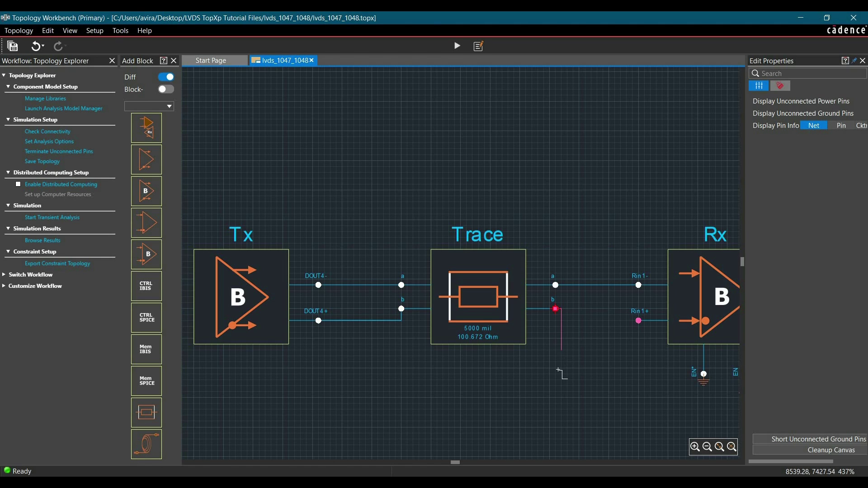
left_click(606, 380)
left_click(639, 321)
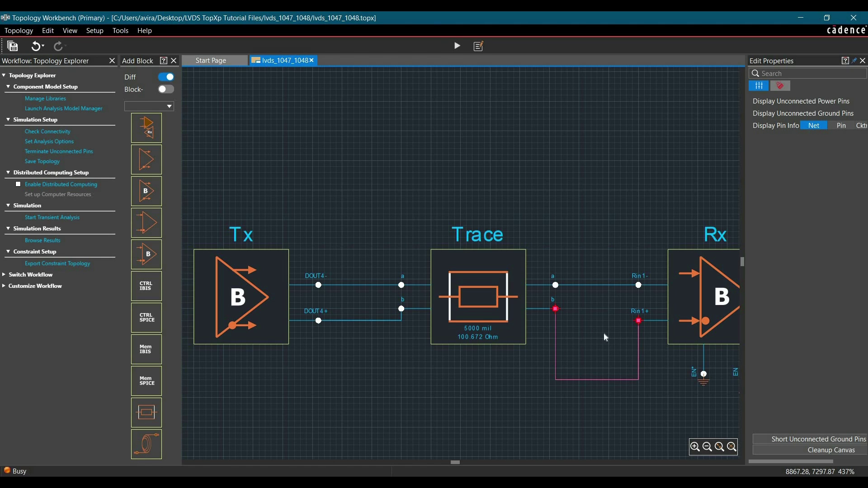
scroll(413, 361, "down", 2)
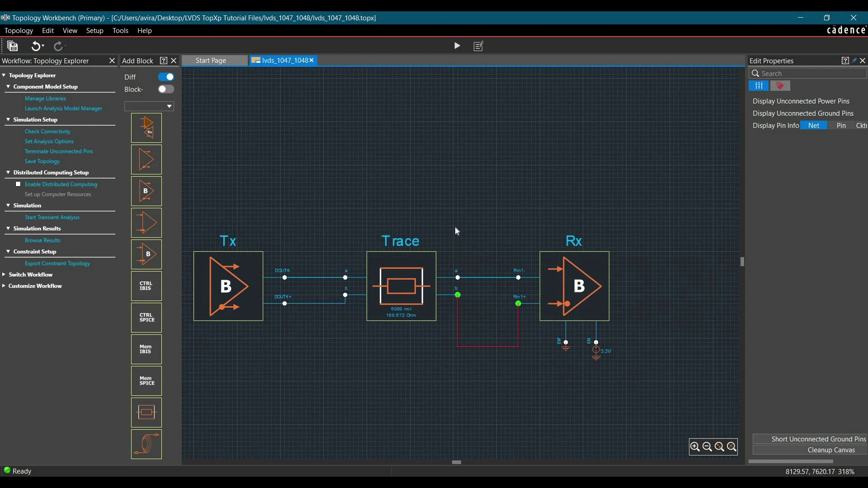
right_click(460, 204)
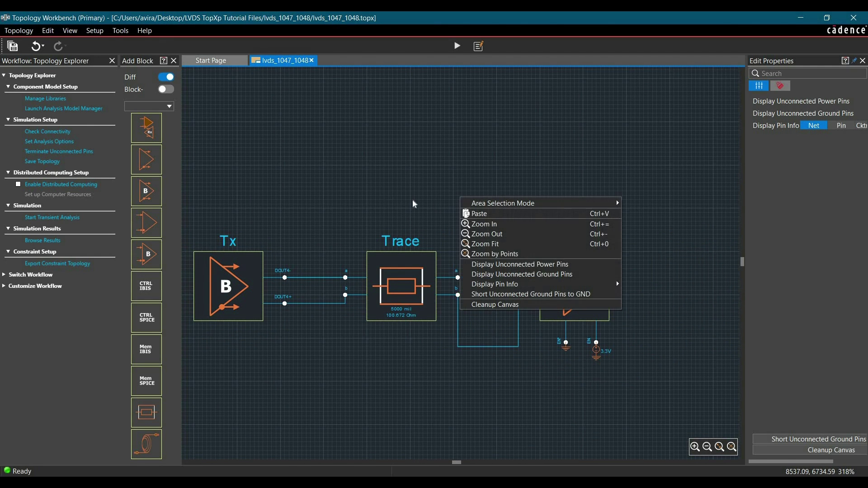
left_click(470, 408)
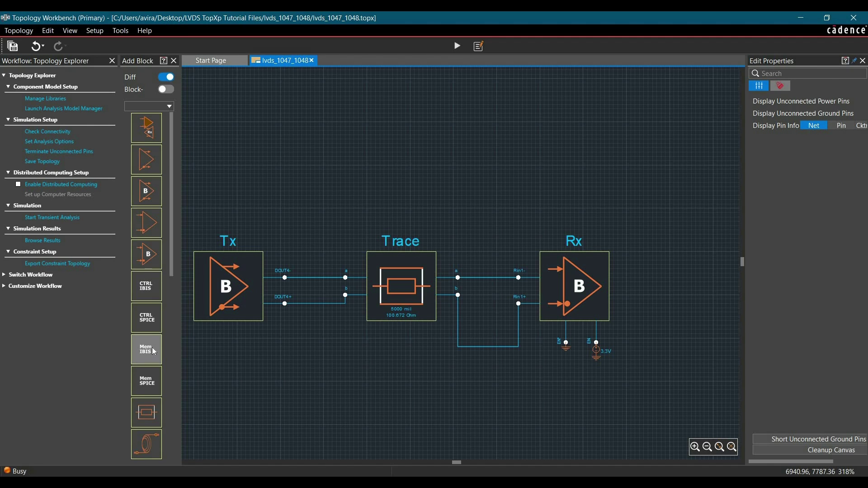
- Add a resistor block, rotate it left to stand vertically, and place it between the Trace outputs and the Rx inputs
scroll(152, 347, "down", 5)
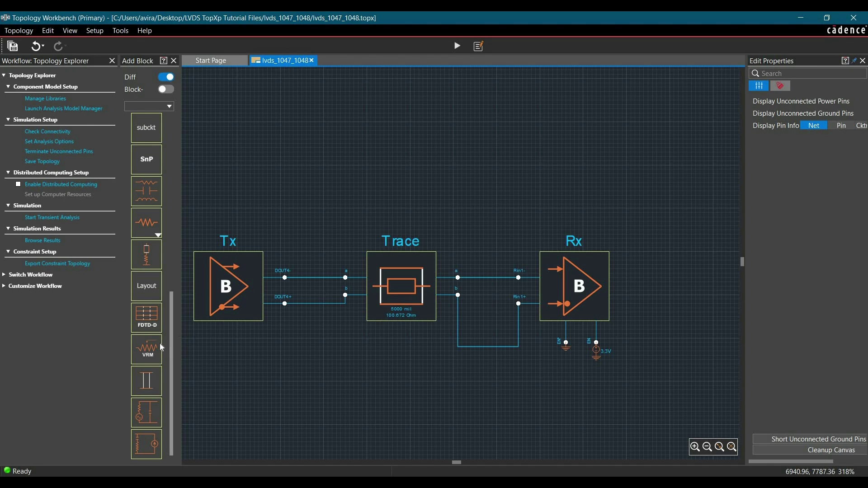
left_click(152, 223)
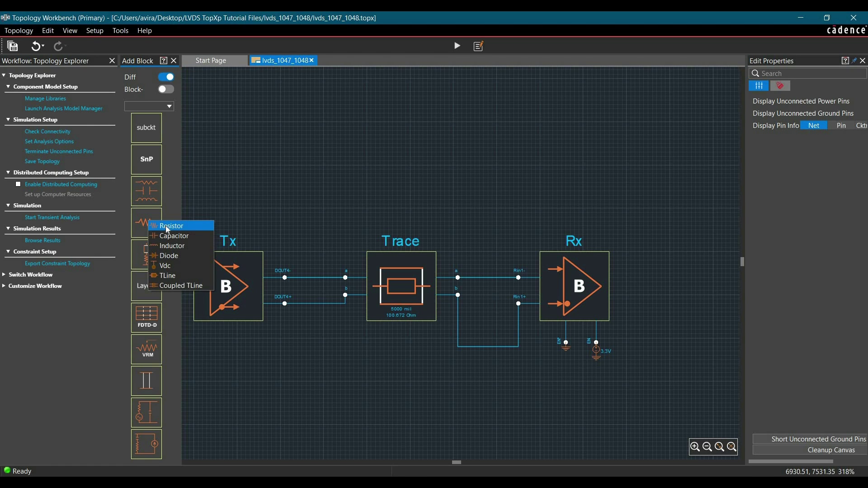
left_click(168, 228)
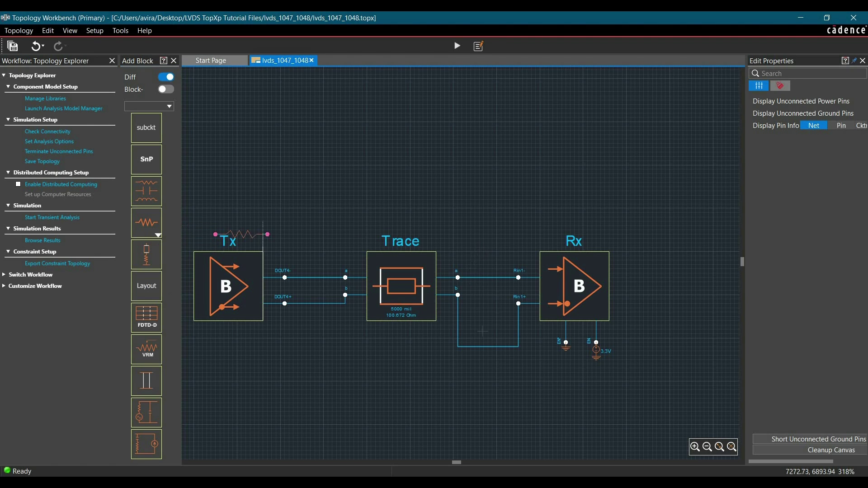
right_click(486, 217)
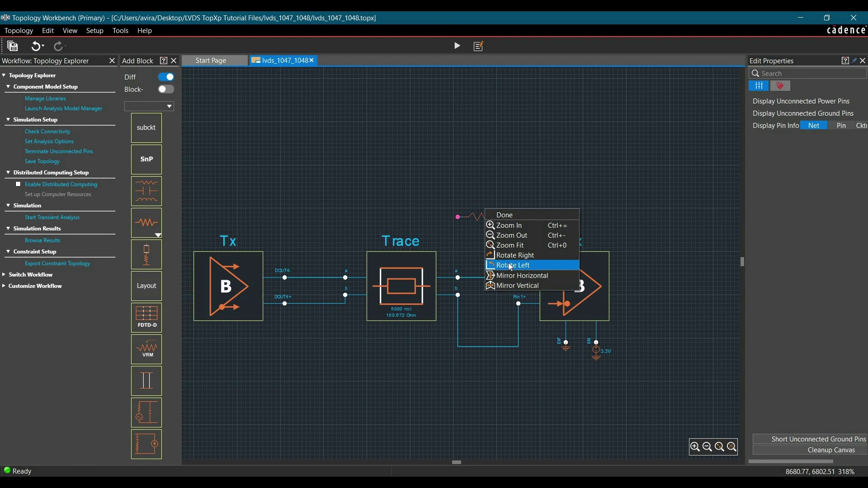
left_click(511, 267)
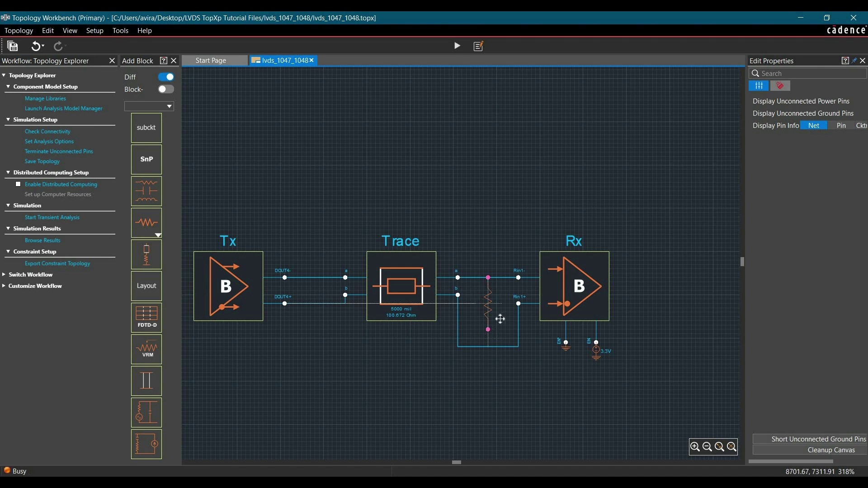
left_click(497, 319)
- Connect the resistor across the Rin1- and Rin1+ lines, raising the lower horizontal wire to meet its bottom terminal
scroll(499, 320, "up", 4)
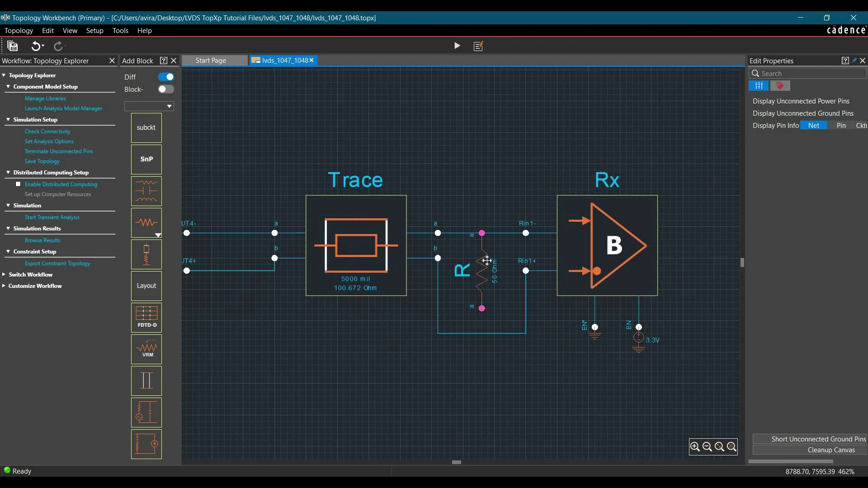
left_click_drag(492, 294, 498, 286)
left_click(490, 231)
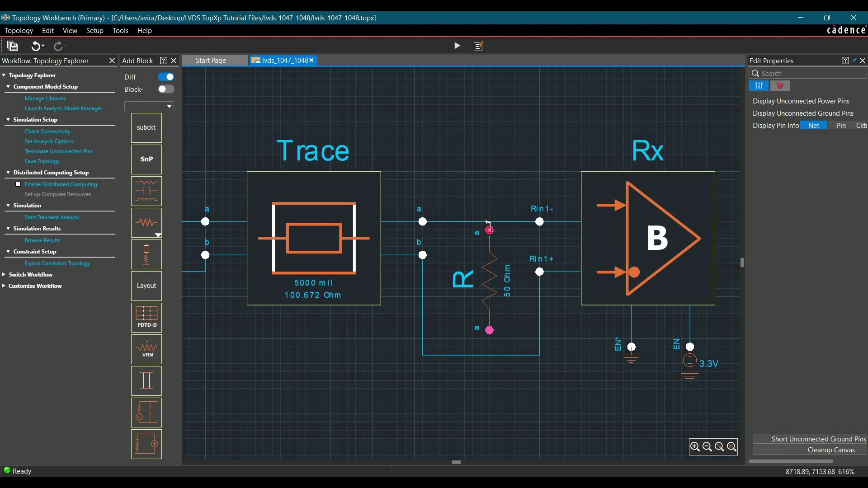
left_click(540, 222)
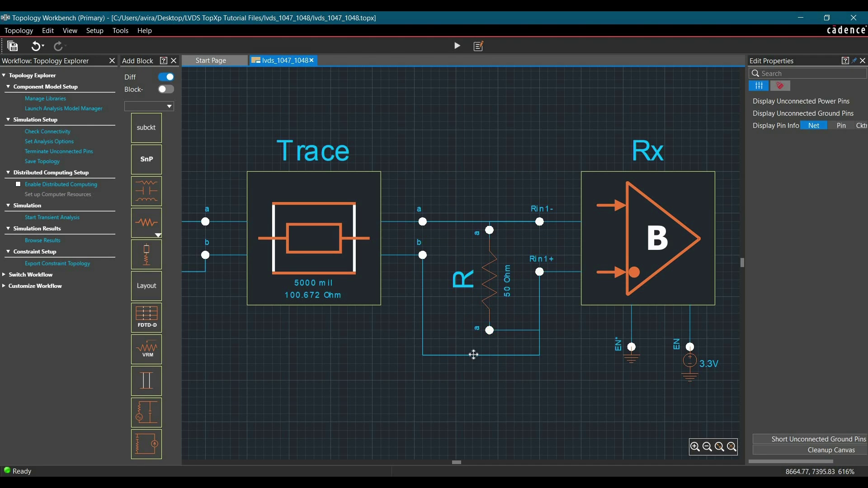
left_click_drag(471, 354, 509, 323)
left_click(515, 346)
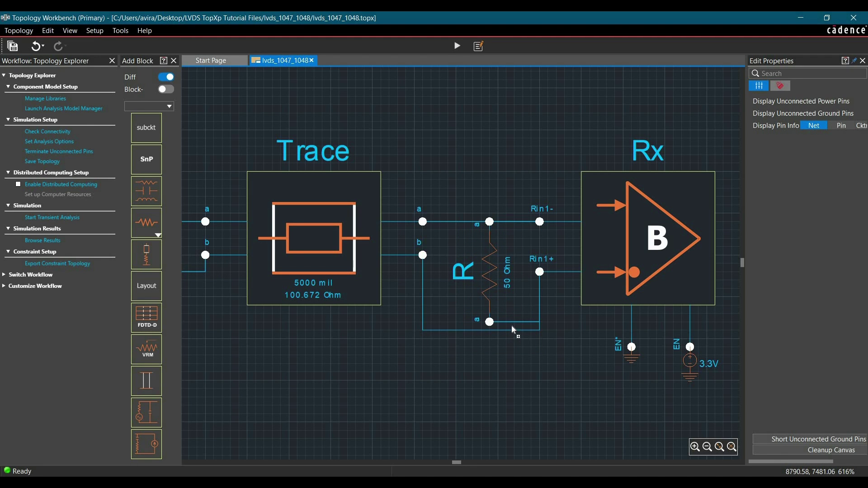
scroll(501, 304, "down", 1)
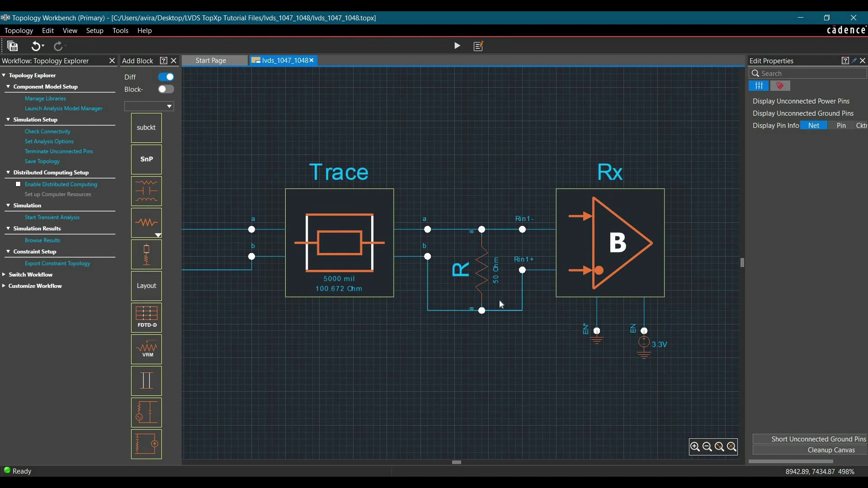
- Set the resistance of the termination resistor R to 100 Ohm
left_click(486, 273)
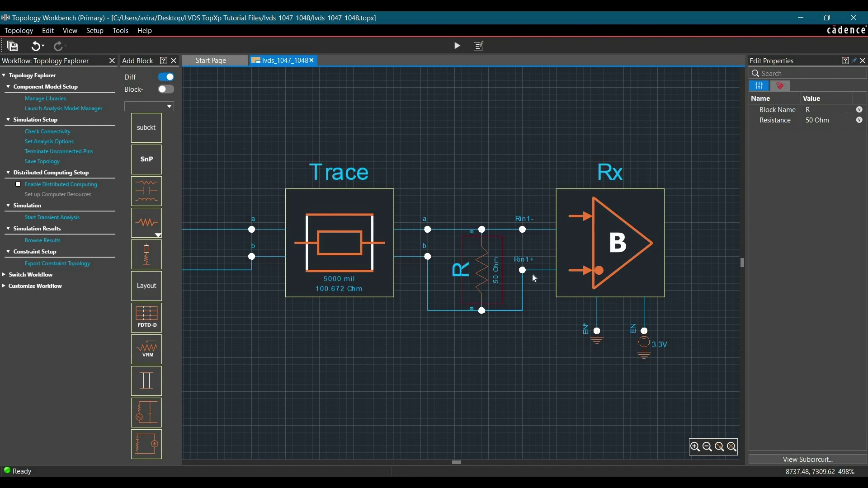
left_click(816, 121)
left_click(816, 122)
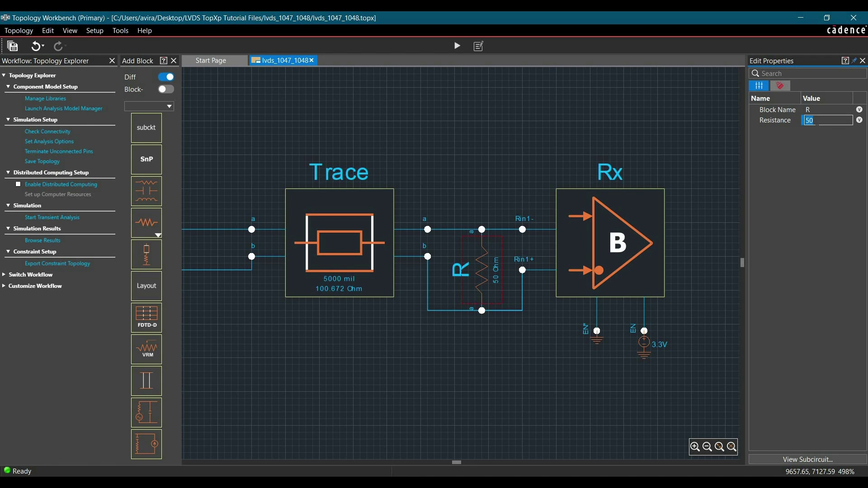
type("100")
key("Return")
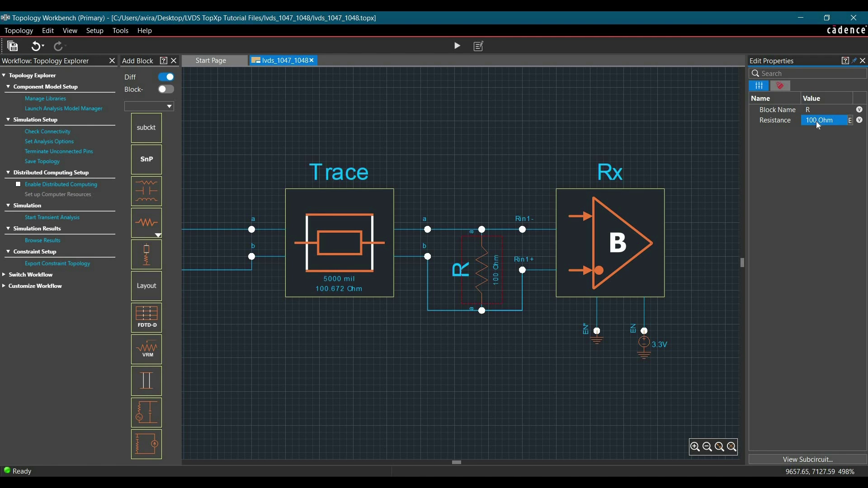
left_click(687, 273)
scroll(687, 273, "down", 3)
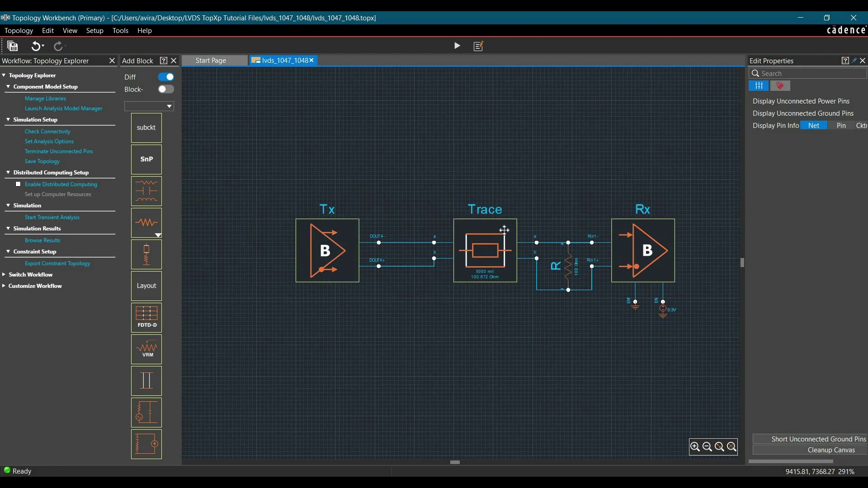
scroll(685, 277, "up", 1)
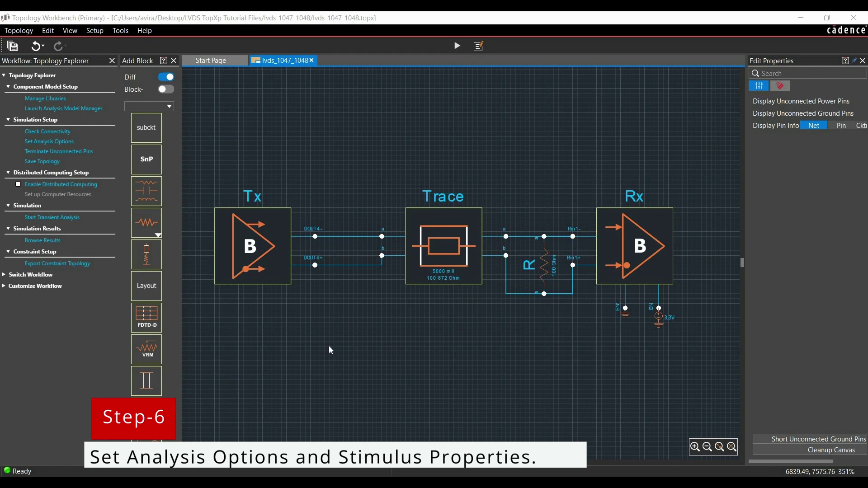
- In the analysis options, set the Tx signal's data rate to 0.4 Gbps and its number of bits to 32
left_click(37, 142)
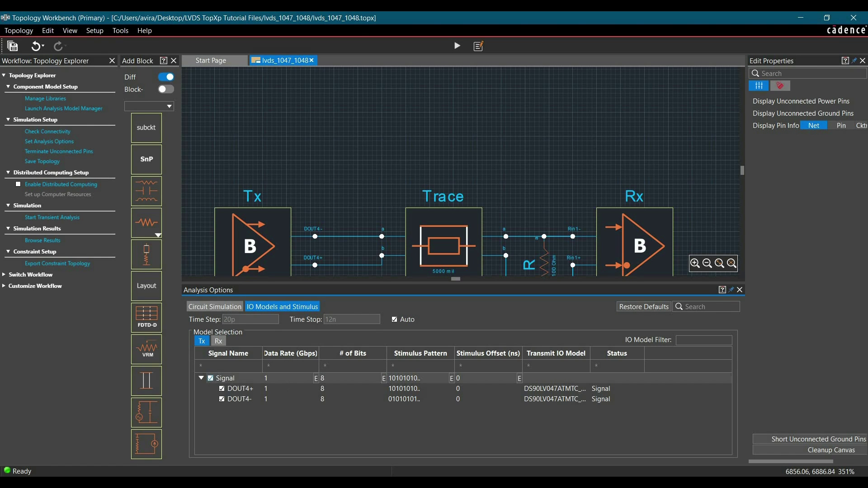
double_click(287, 380)
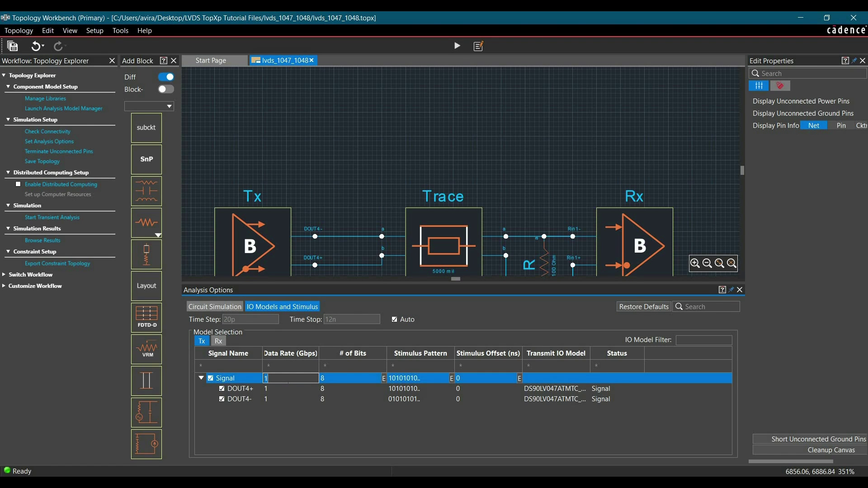
type("0.4")
key("Return")
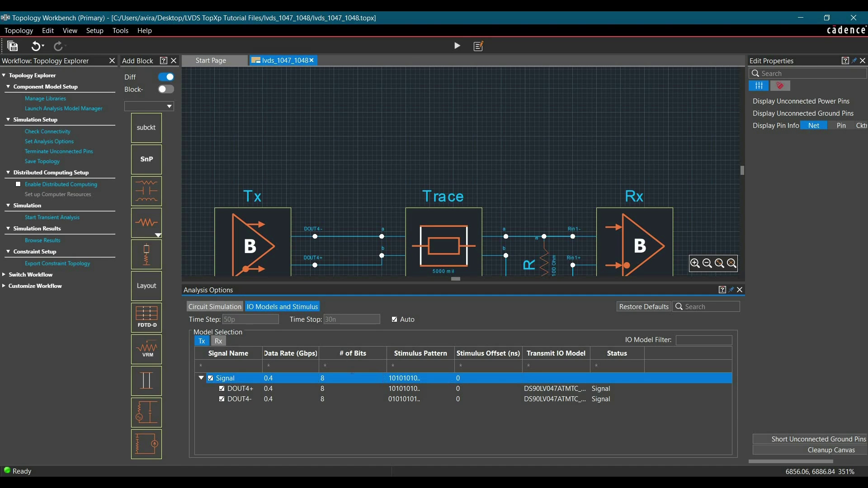
double_click(352, 379)
type("32")
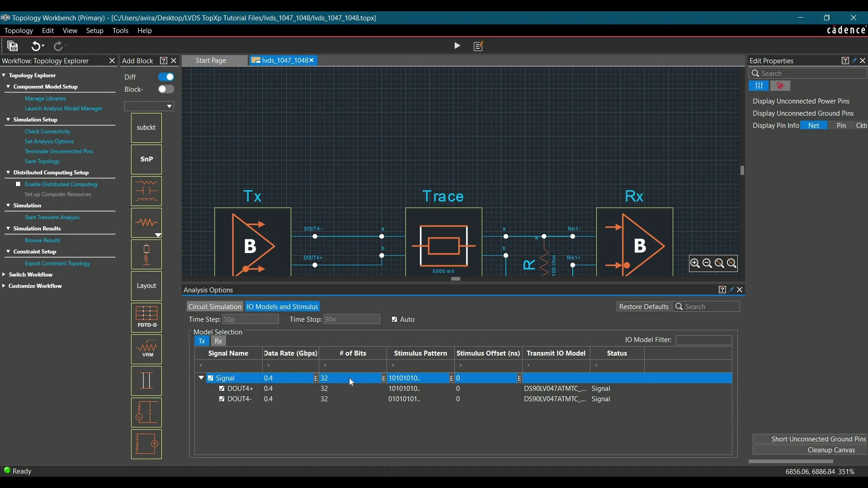
key("Return")
- Define the Tx stimulus as a Random data pattern with 32 bits and seed 1, preview it and apply it
double_click(420, 381)
right_click(420, 382)
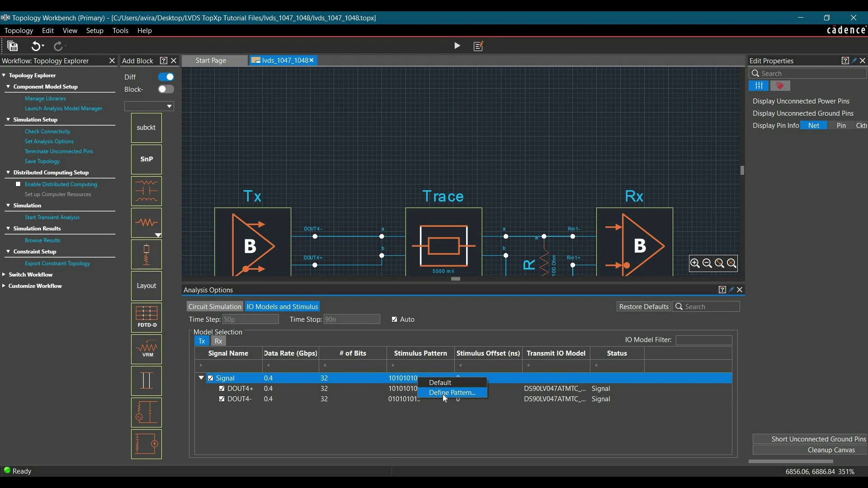
left_click(445, 394)
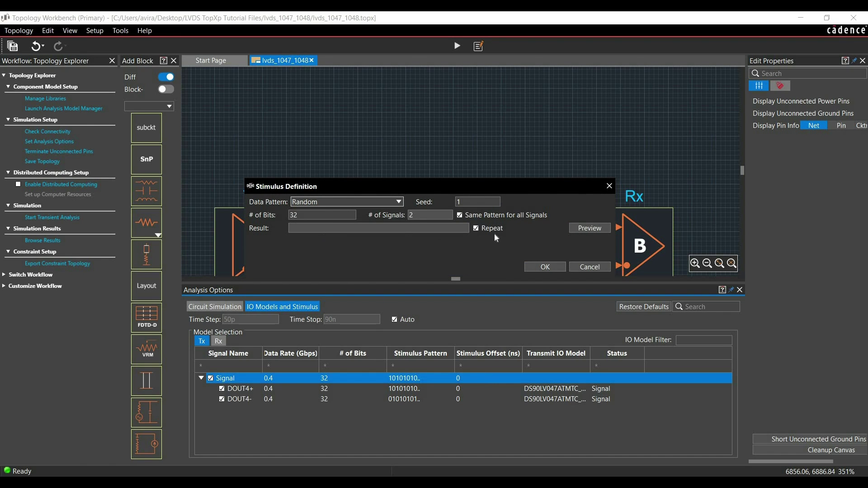
left_click(317, 202)
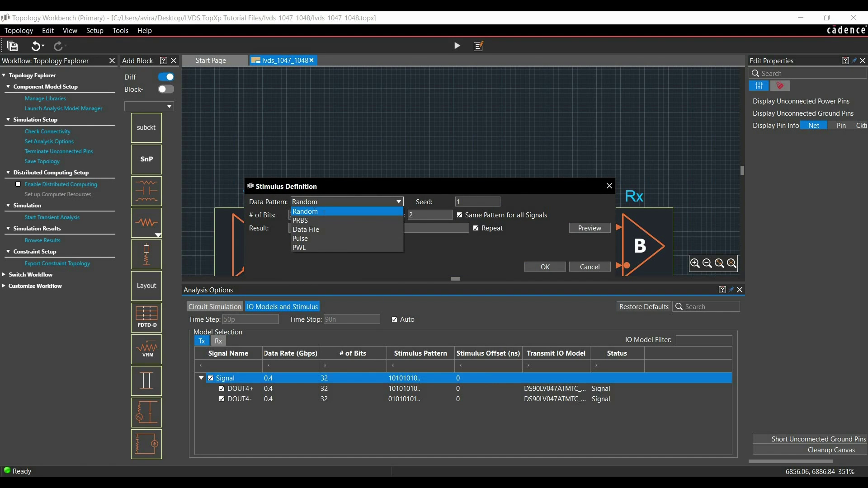
left_click(596, 230)
left_click(589, 231)
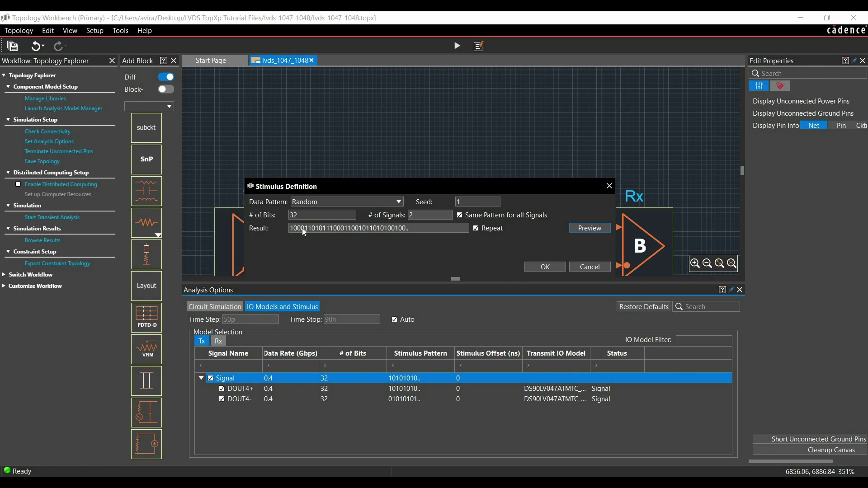
left_click(544, 268)
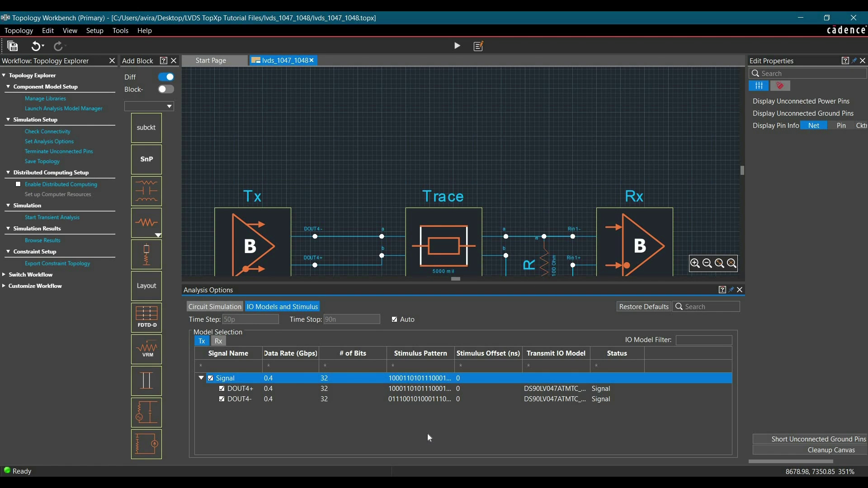
- Review the Rx signals' receive IO models and the circuit simulation settings in the analysis options
left_click(219, 342)
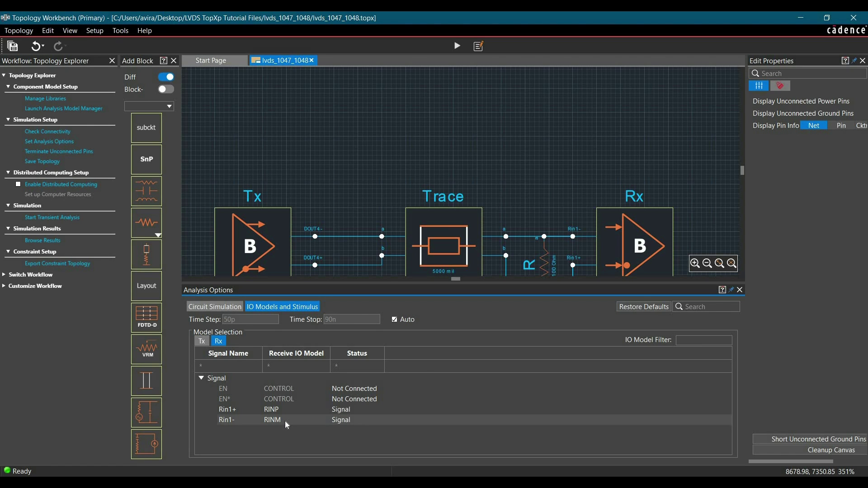
key("ctrl+Tab")
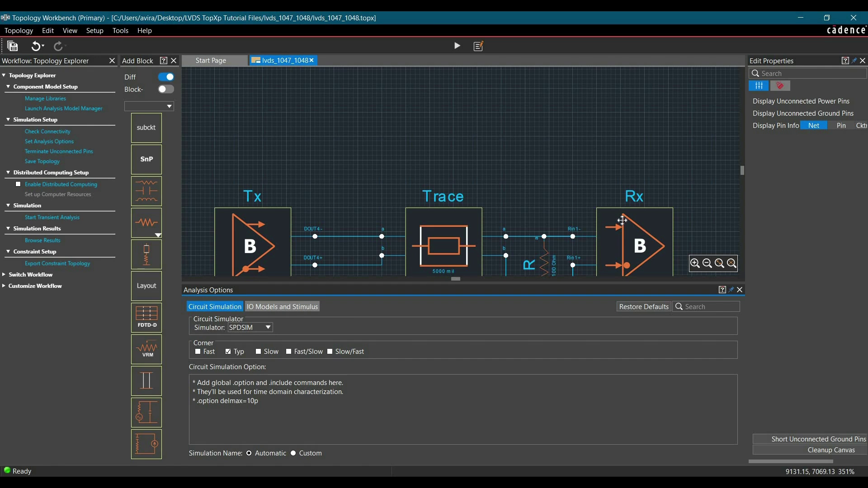
- Run the connectivity check on all Rx signals up to 1 GHz with 10 frequency points, and close the analysis panels
left_click(56, 133)
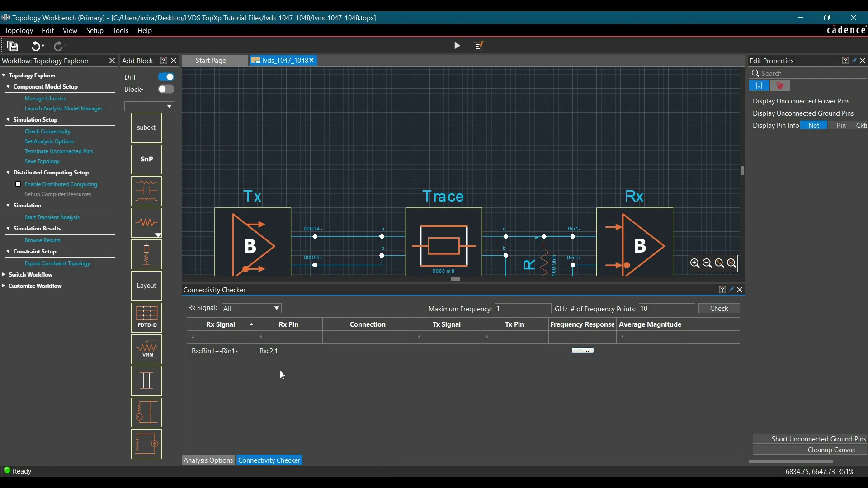
left_click(720, 310)
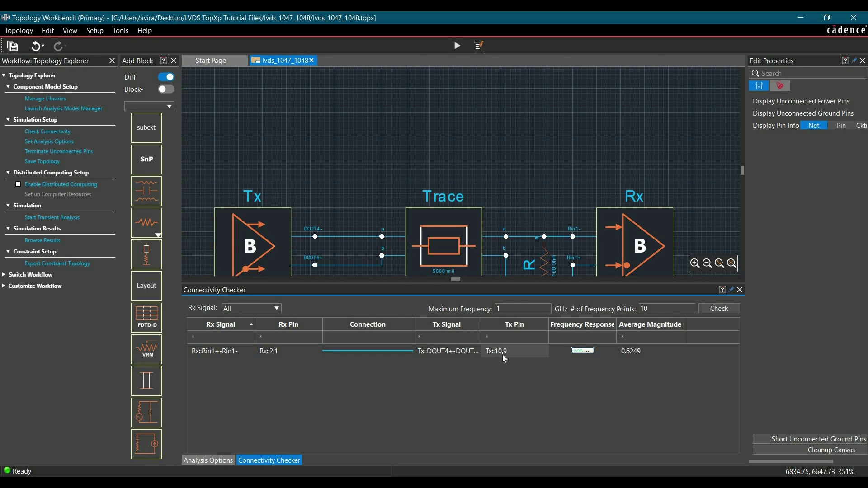
left_click(740, 291)
left_click(740, 291)
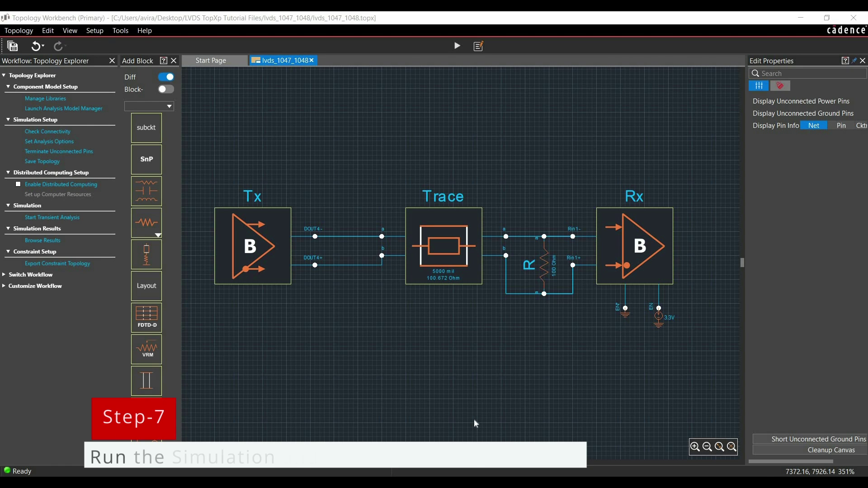
- Run the transient analysis and hide the EN and EN* curves in the maximized waveform viewer, keeping only Rin1+-Rin1-
left_click(45, 221)
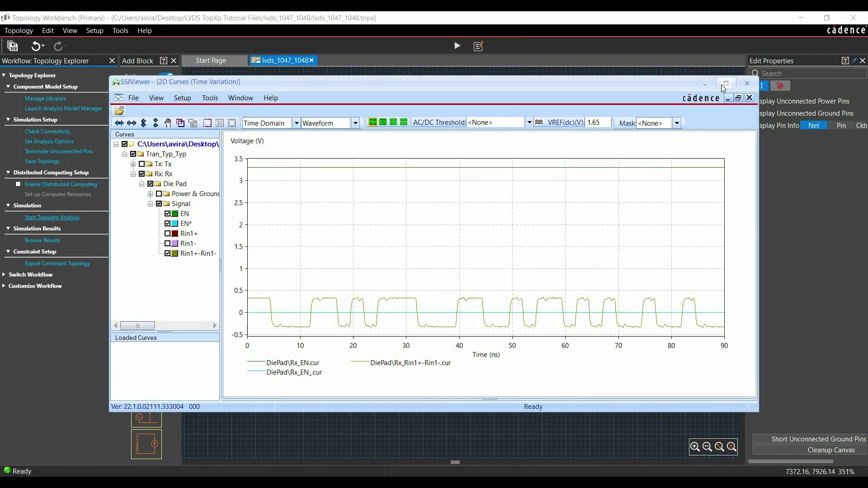
double_click(721, 85)
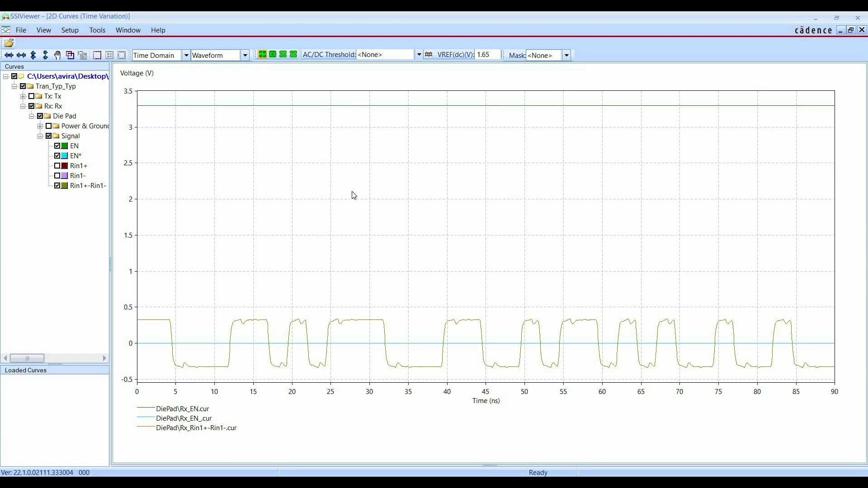
left_click(57, 146)
left_click(57, 156)
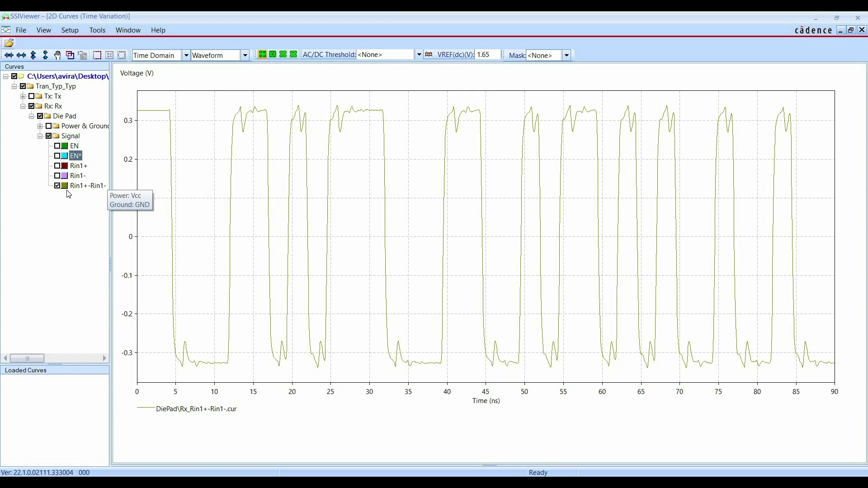
- Restyle the Rin1+-Rin1- curve as a solid red line with no marks and a width of 2
double_click(85, 185)
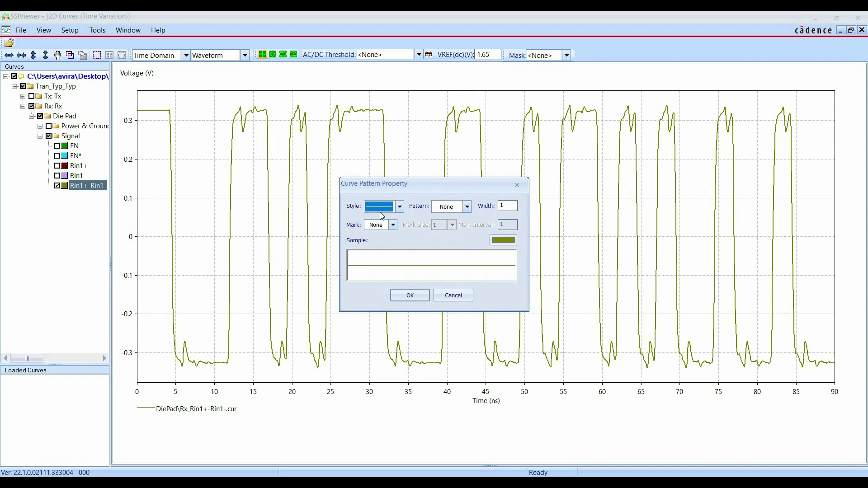
left_click(386, 208)
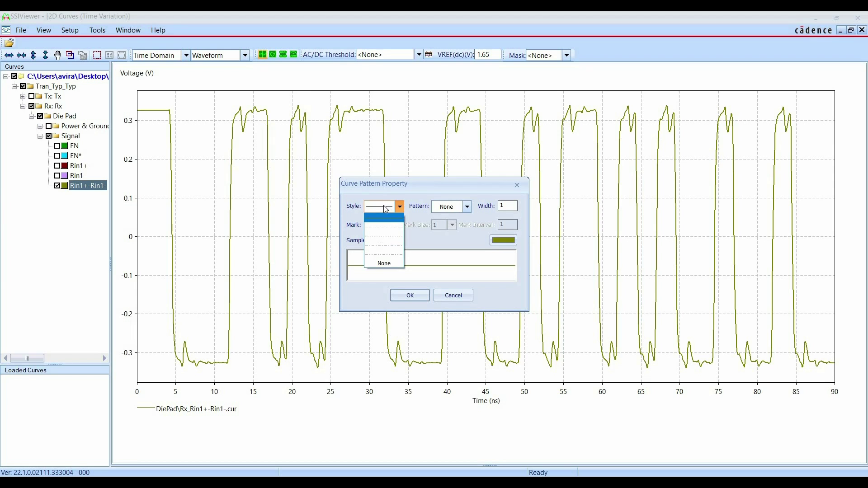
left_click(390, 218)
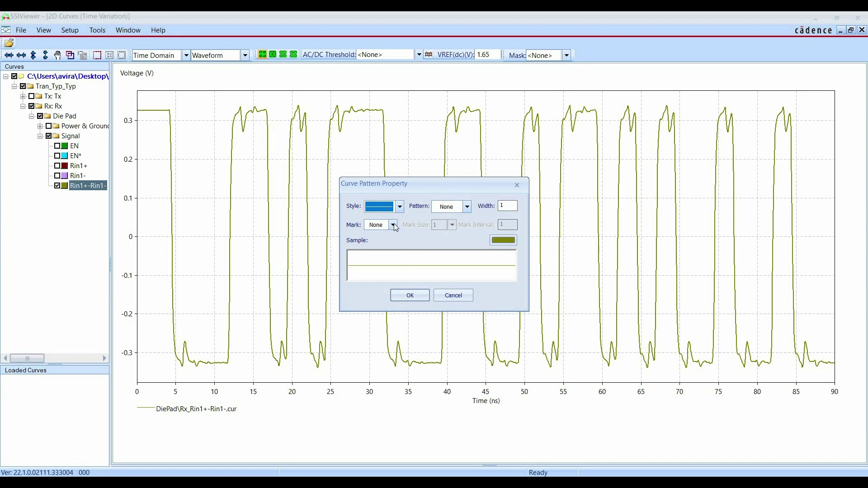
left_click(393, 225)
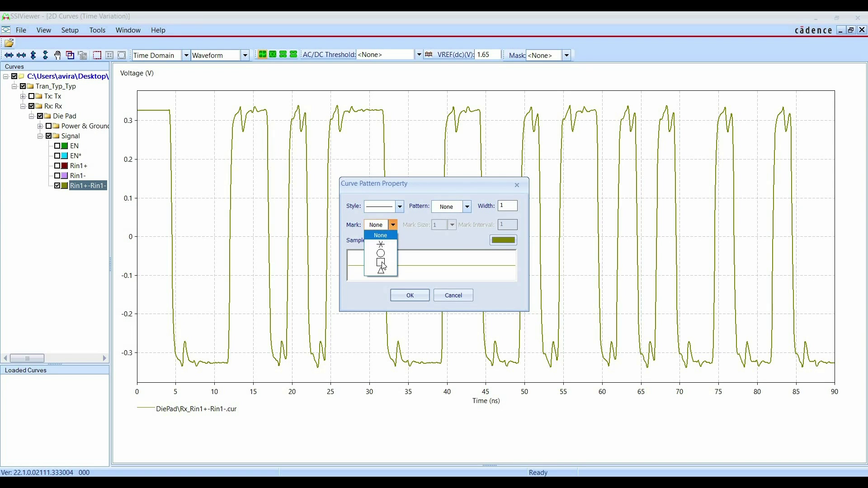
left_click(380, 235)
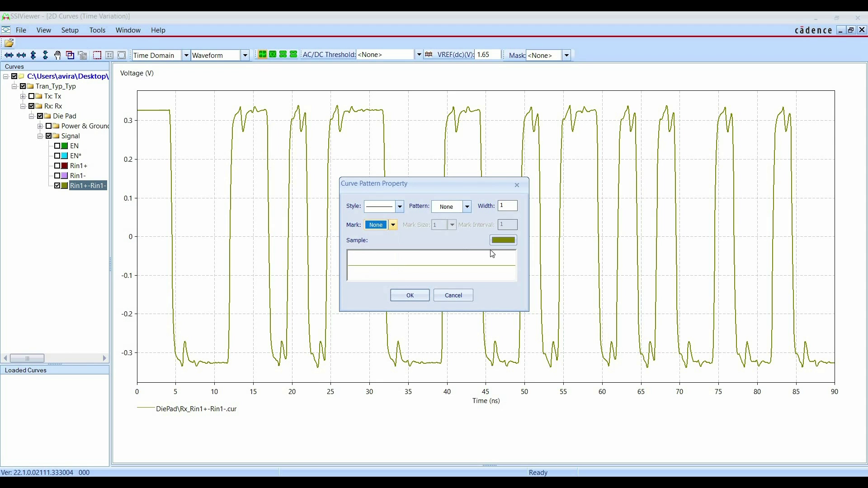
left_click(501, 240)
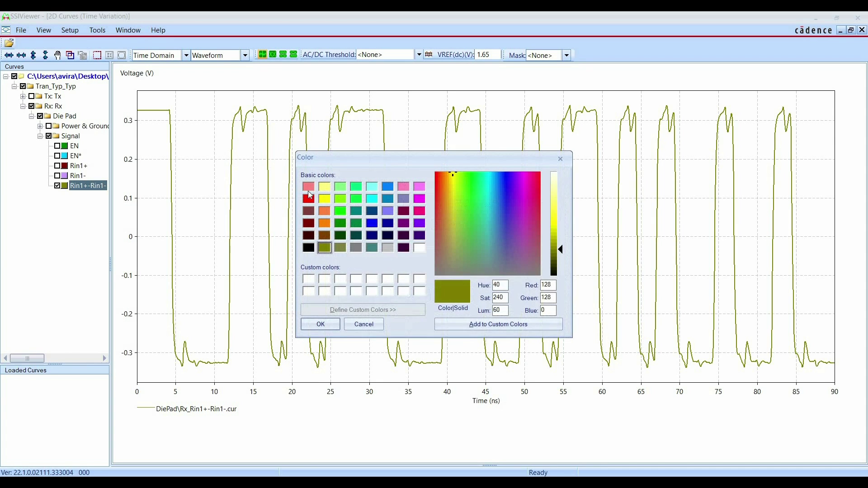
left_click(309, 199)
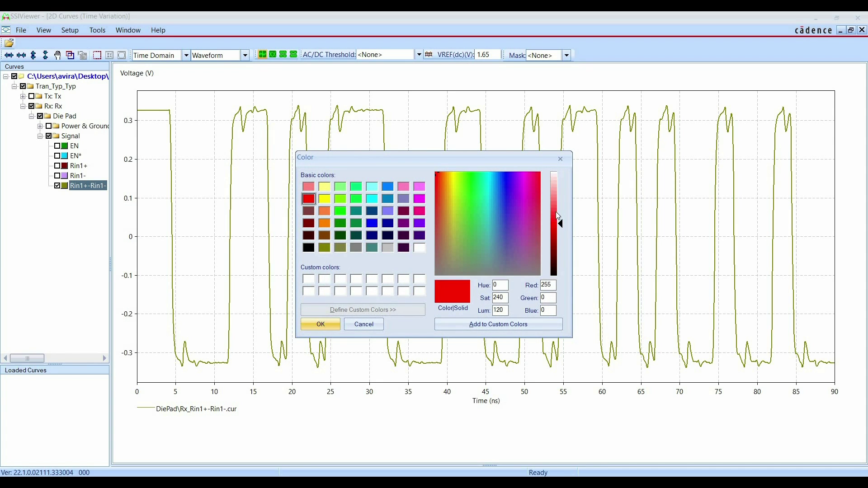
left_click(321, 325)
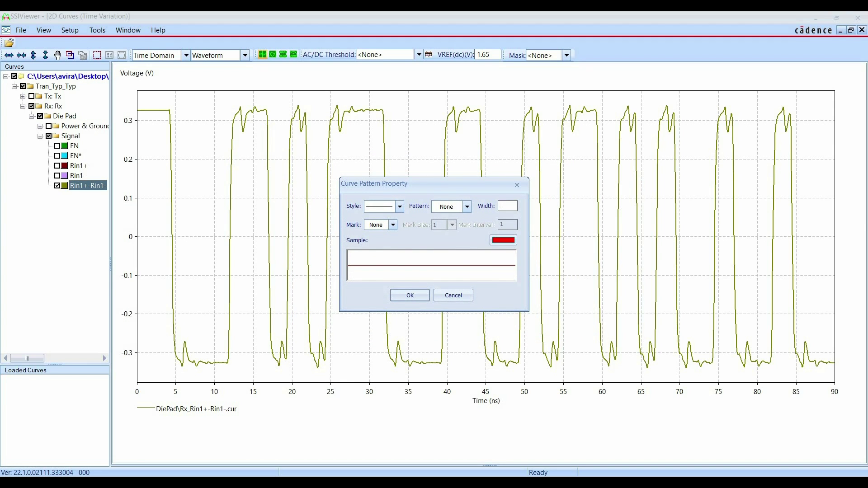
type("2")
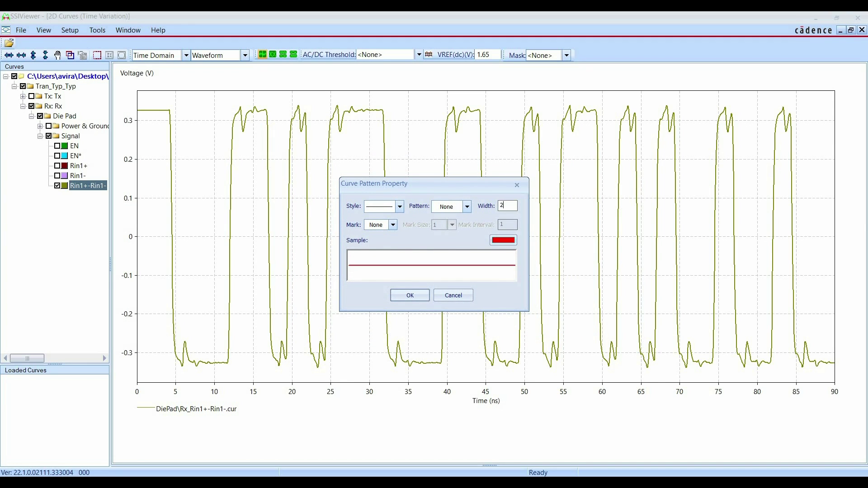
left_click(423, 294)
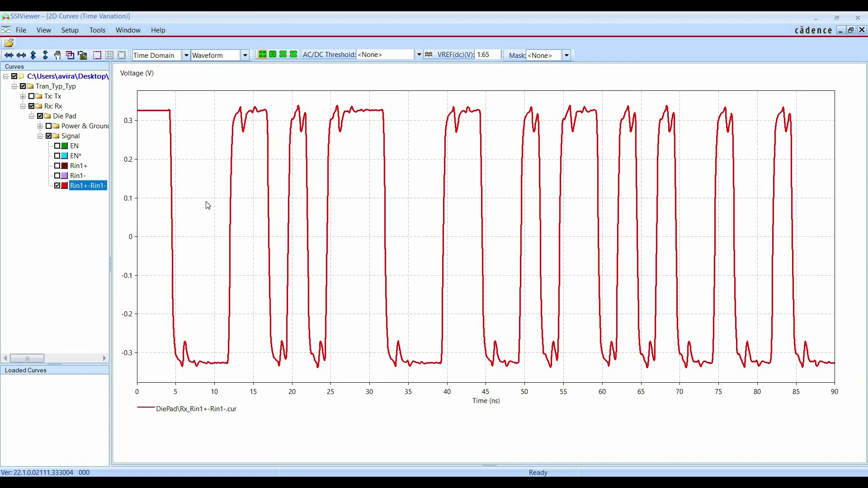
- Measure the rise and fall times of the Rin1+-Rin1- curve between 10 and 90 percent
right_click(201, 173)
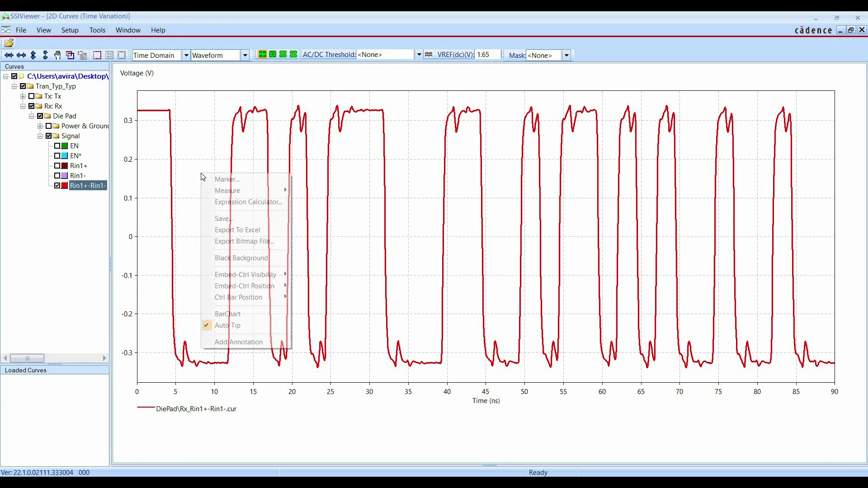
mouse_move(252, 194)
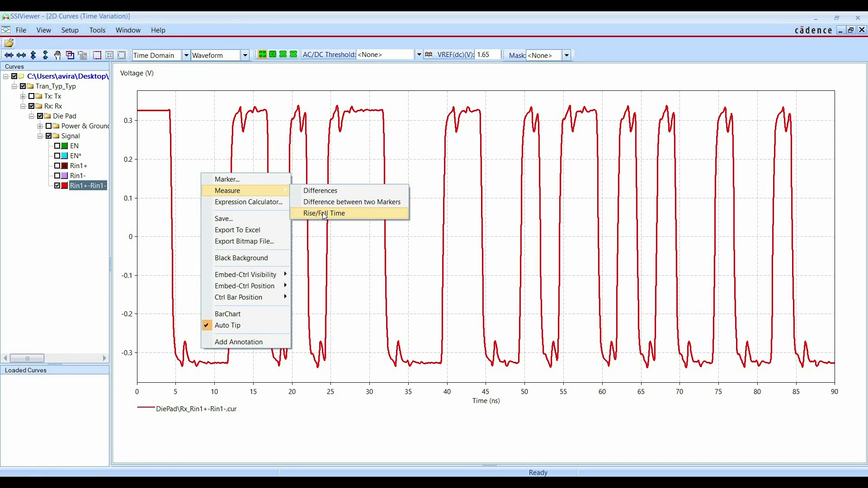
left_click(325, 213)
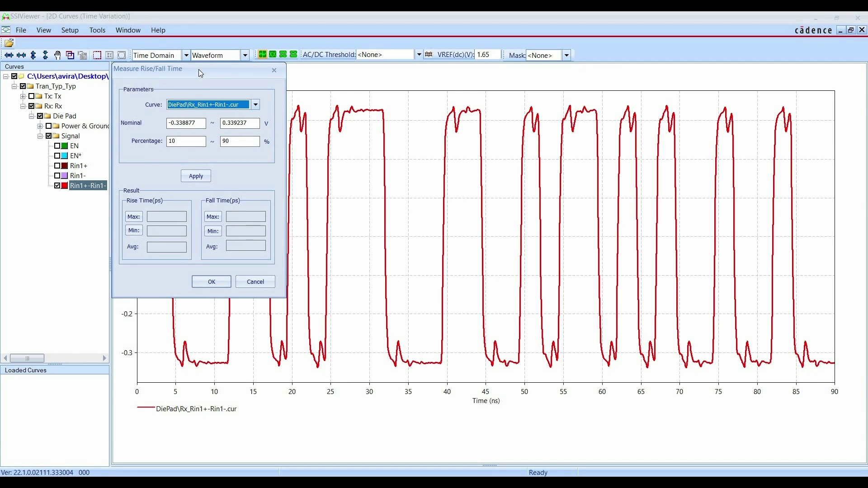
left_click(416, 140)
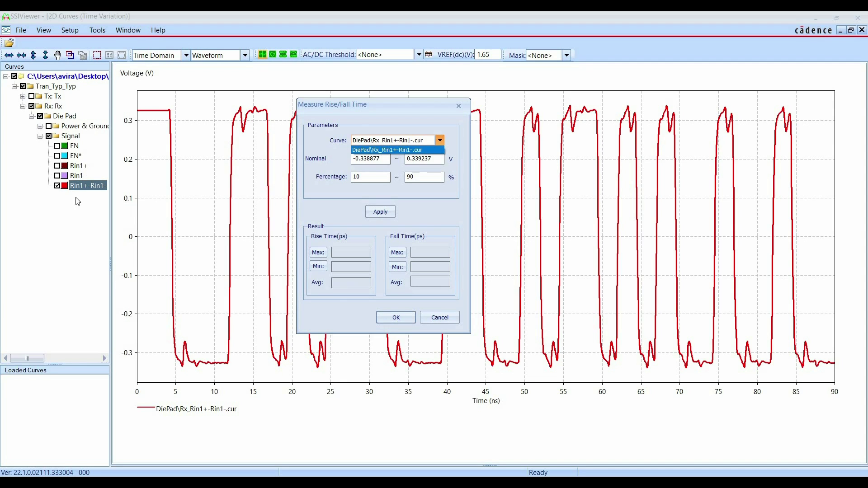
left_click(353, 173)
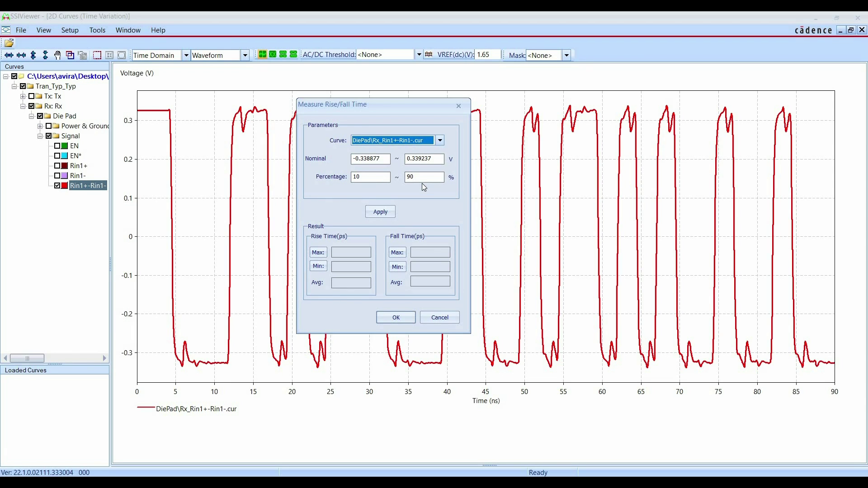
left_click(378, 217)
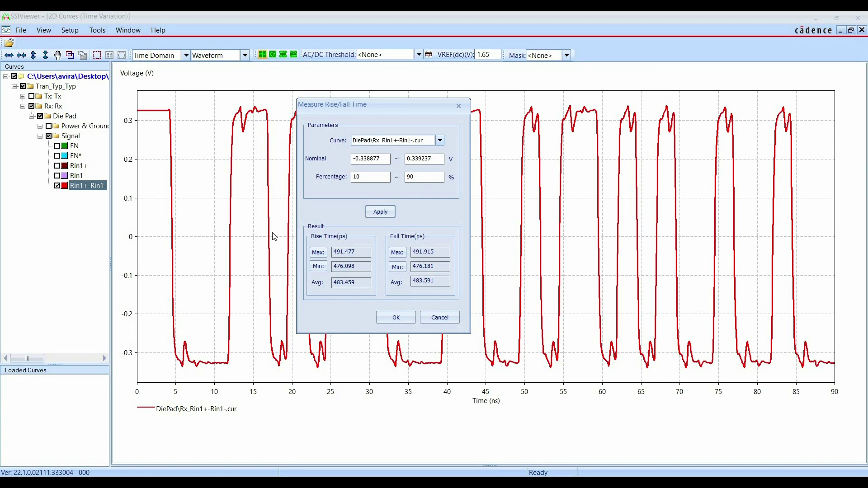
left_click(379, 319)
- Measure the peak-to-peak voltage of the Rin1+-Rin1- curve with a vertical-only difference measurement spanning its upper and lower peaks
right_click(248, 184)
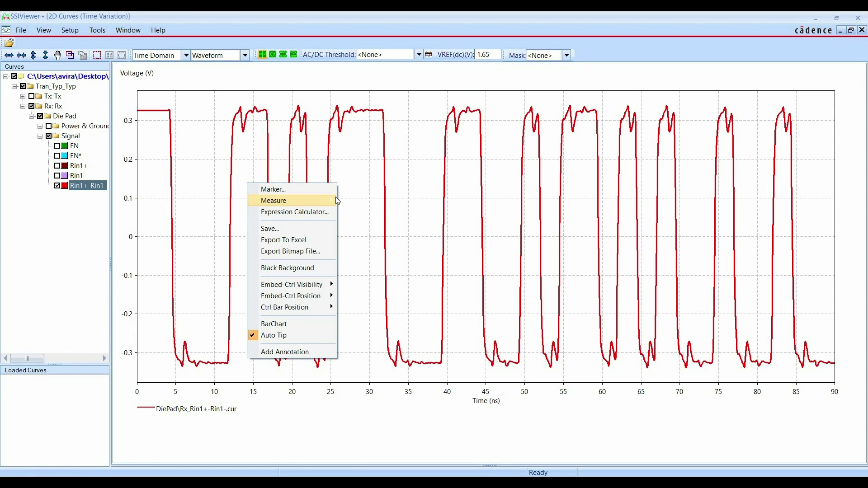
mouse_move(337, 201)
left_click(409, 202)
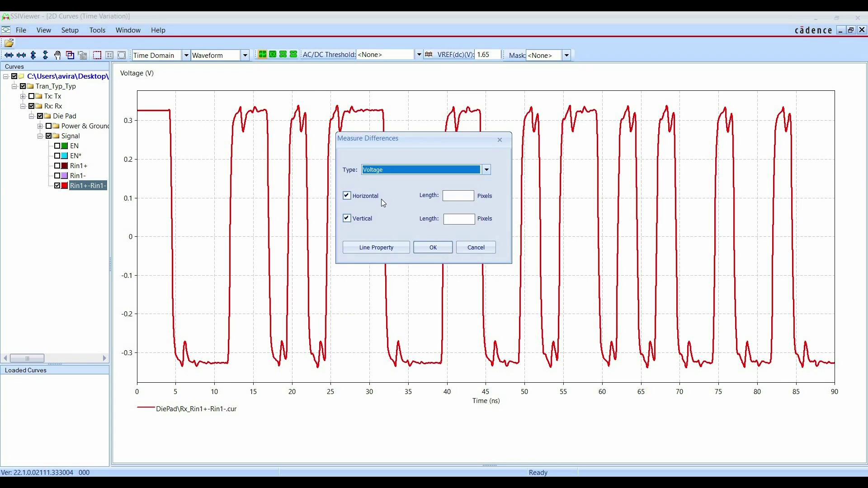
left_click(363, 200)
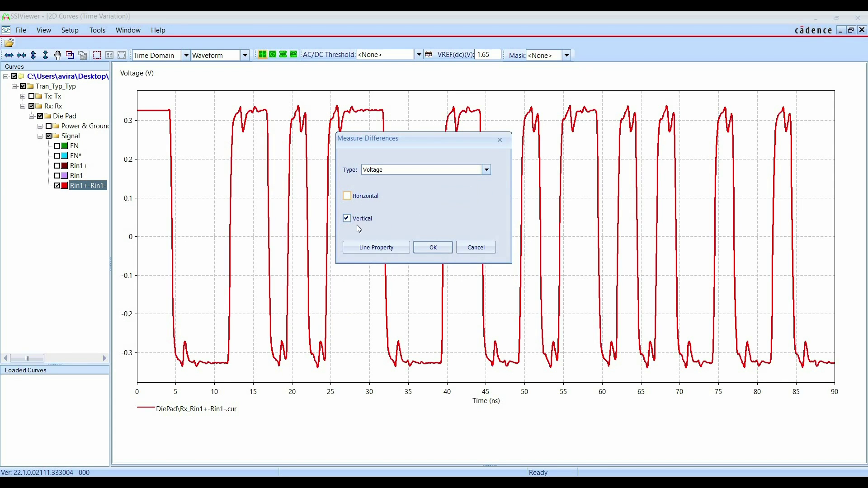
left_click(431, 255)
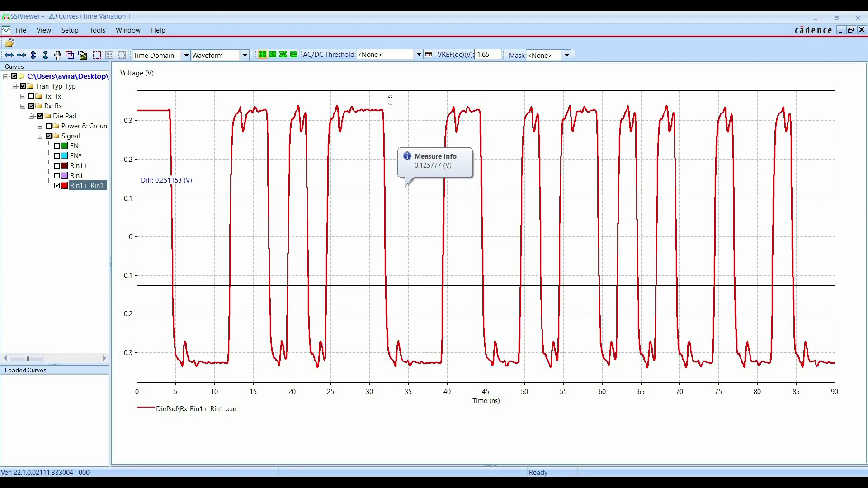
left_click_drag(405, 189, 394, 107)
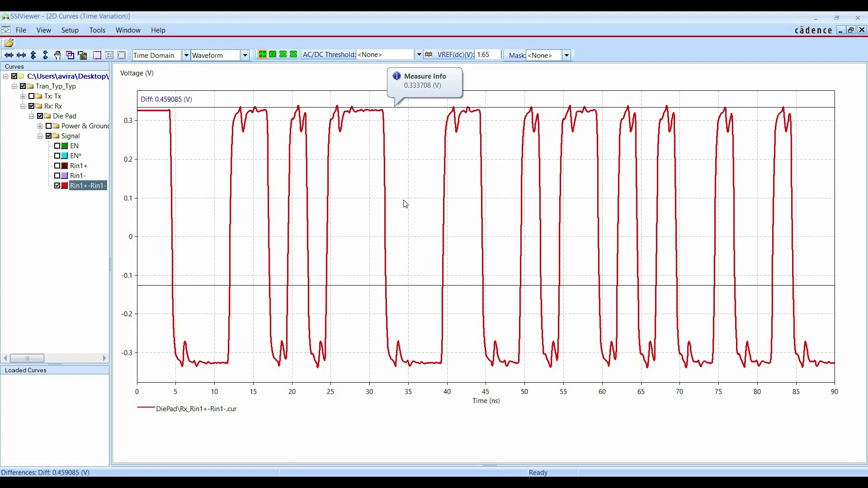
left_click_drag(413, 286, 417, 369)
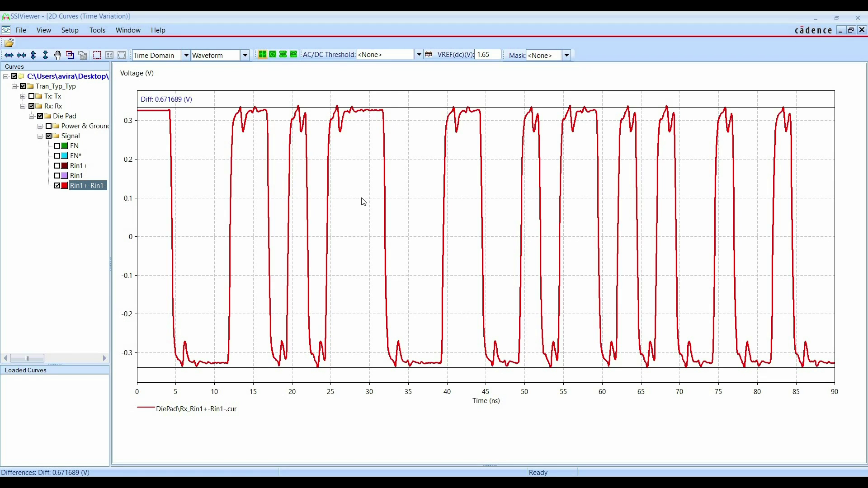
- Hide the Rin1+-Rin1- curve and plot the receiver's Rin1+ together with the transmitter's DOUT4+
left_click(57, 186)
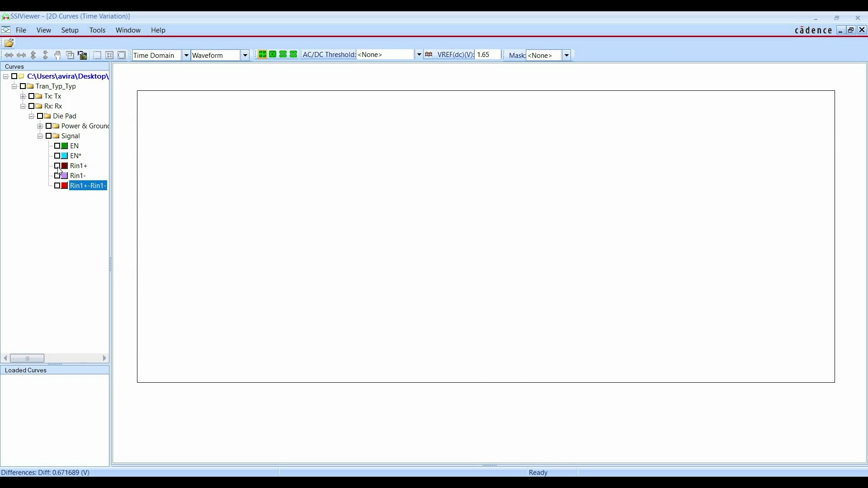
left_click(58, 166)
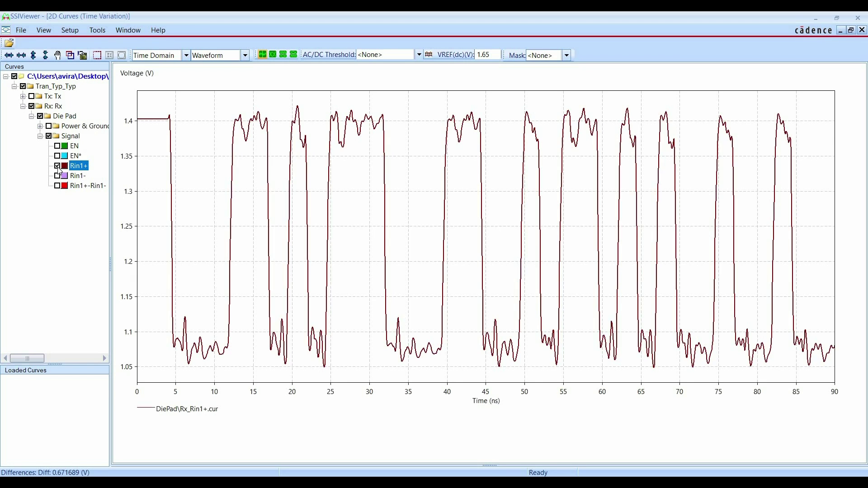
left_click(23, 96)
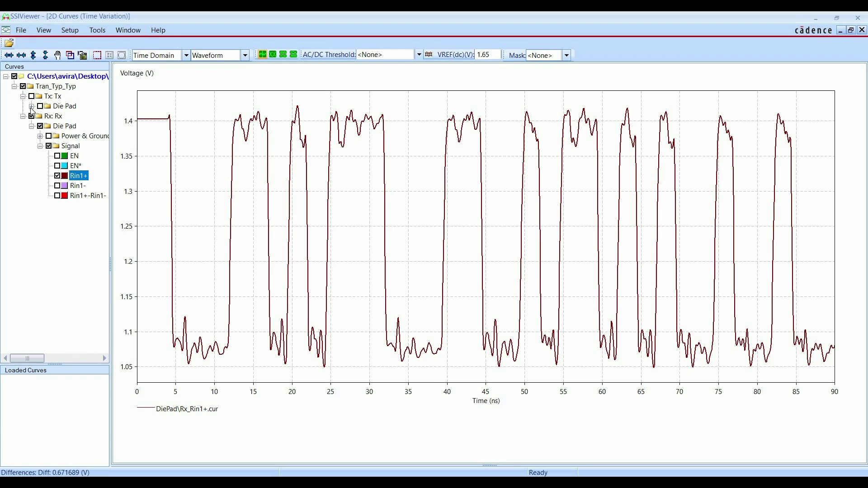
left_click(31, 106)
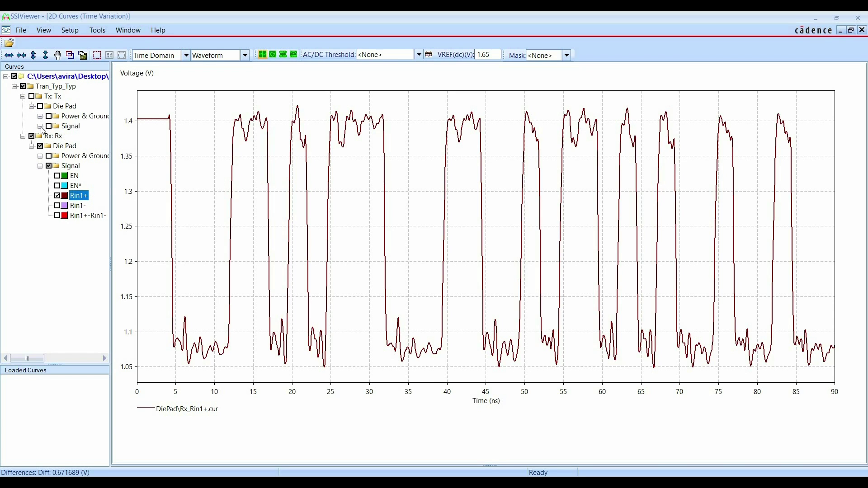
left_click(40, 127)
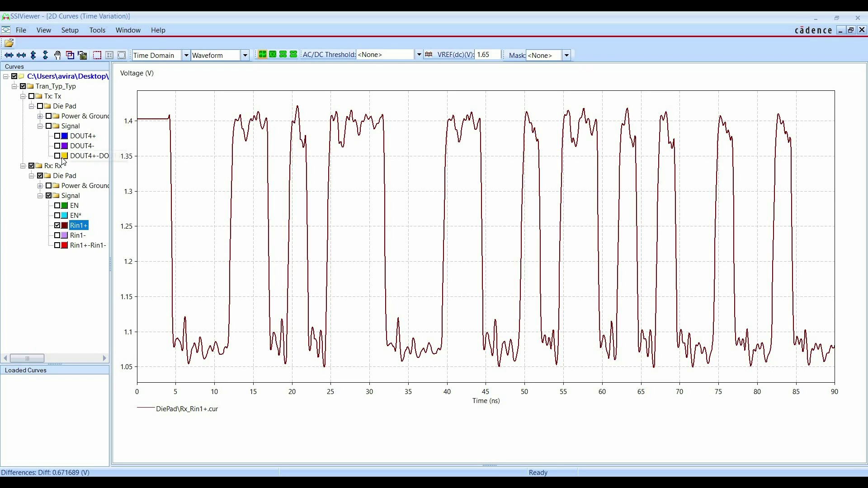
left_click(57, 136)
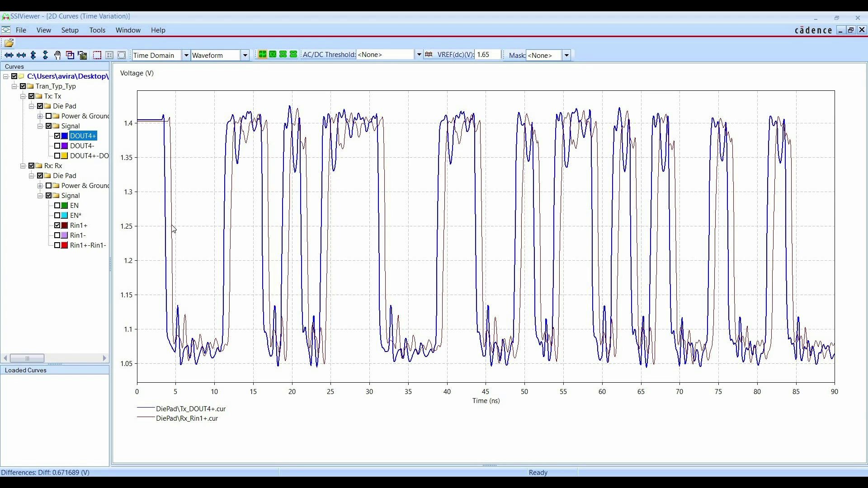
- Measure the delay between the first falling edges of DOUT4+ and Rin1+ with a horizontal-only difference measurement
left_click(100, 57)
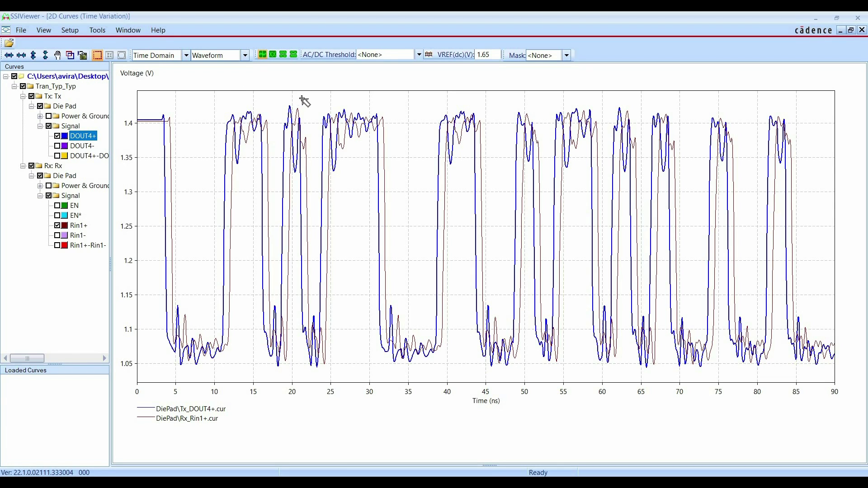
left_click_drag(307, 98, 139, 372)
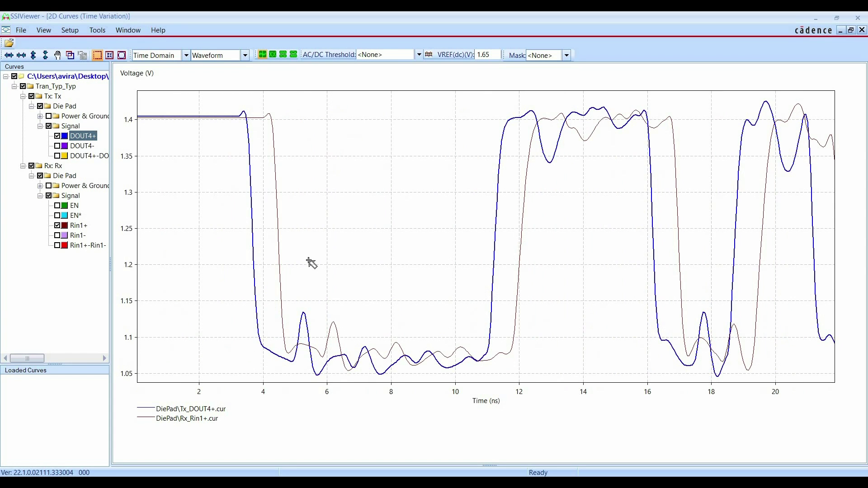
right_click(306, 166)
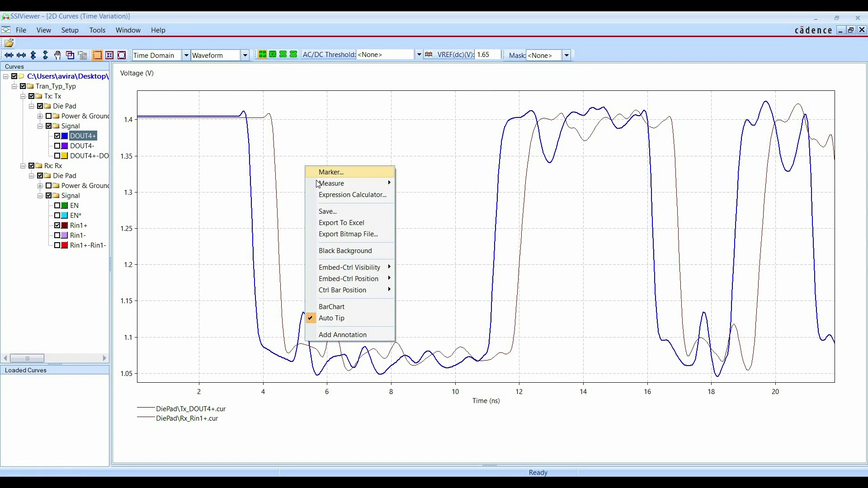
left_click(418, 183)
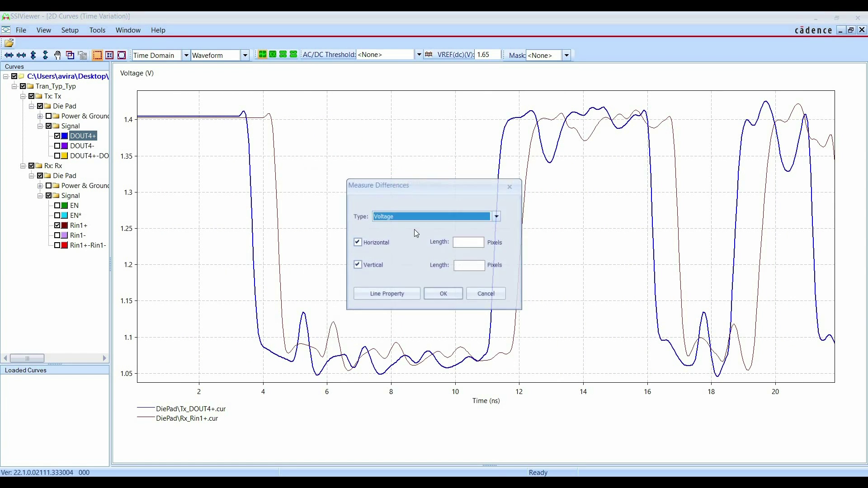
left_click(367, 267)
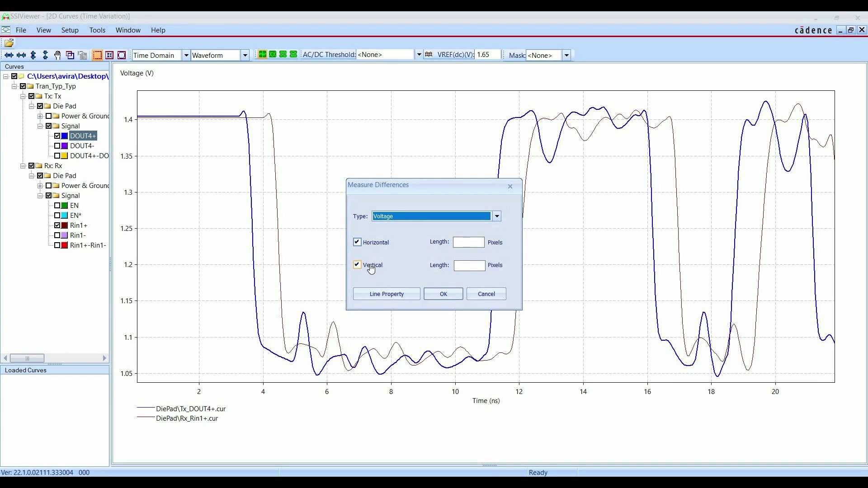
left_click(444, 294)
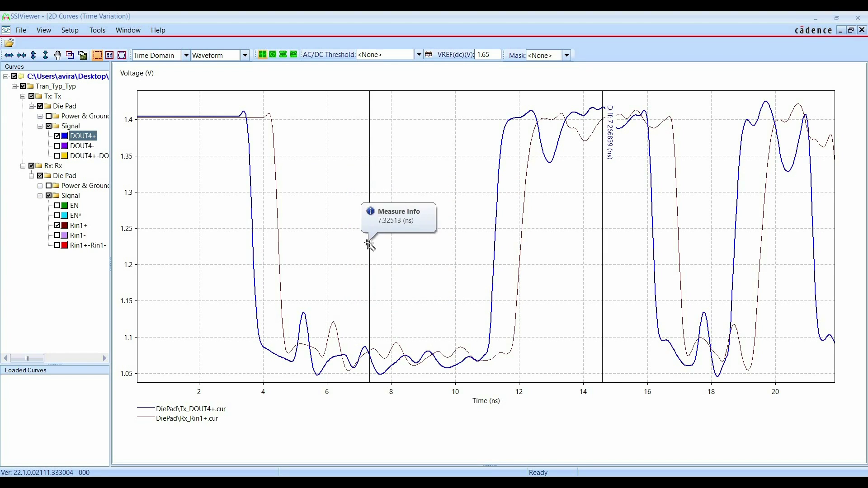
left_click_drag(369, 243, 250, 238)
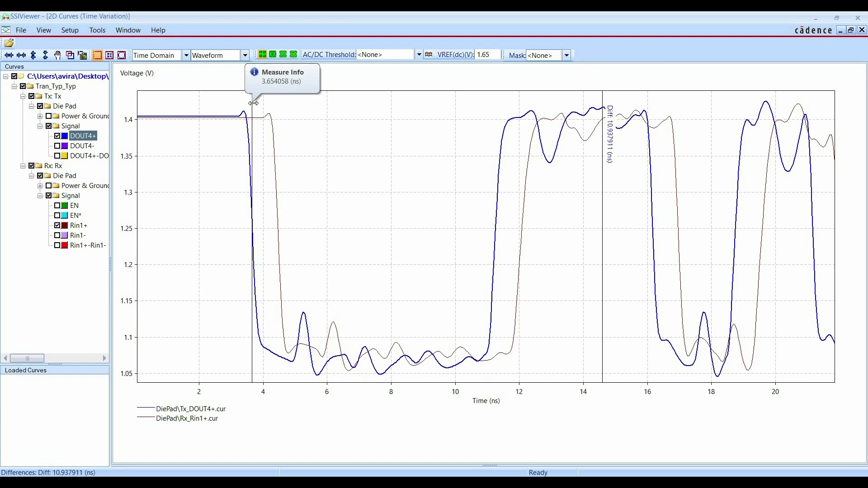
left_click_drag(485, 178, 278, 182)
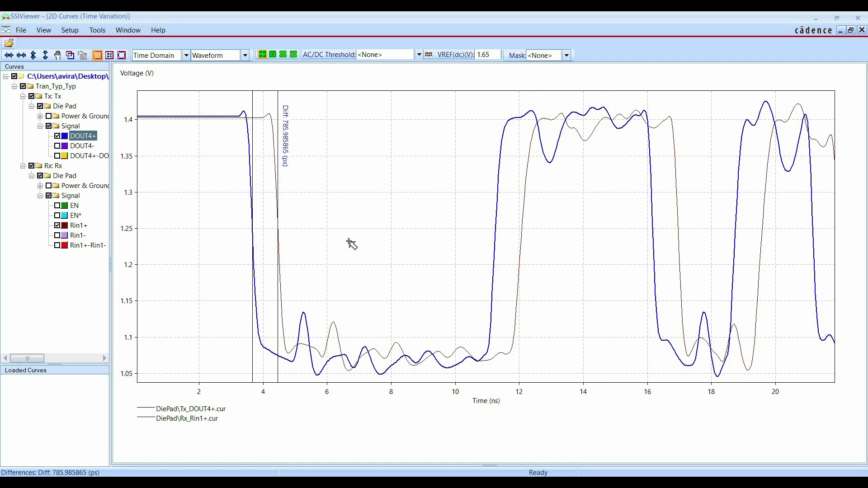